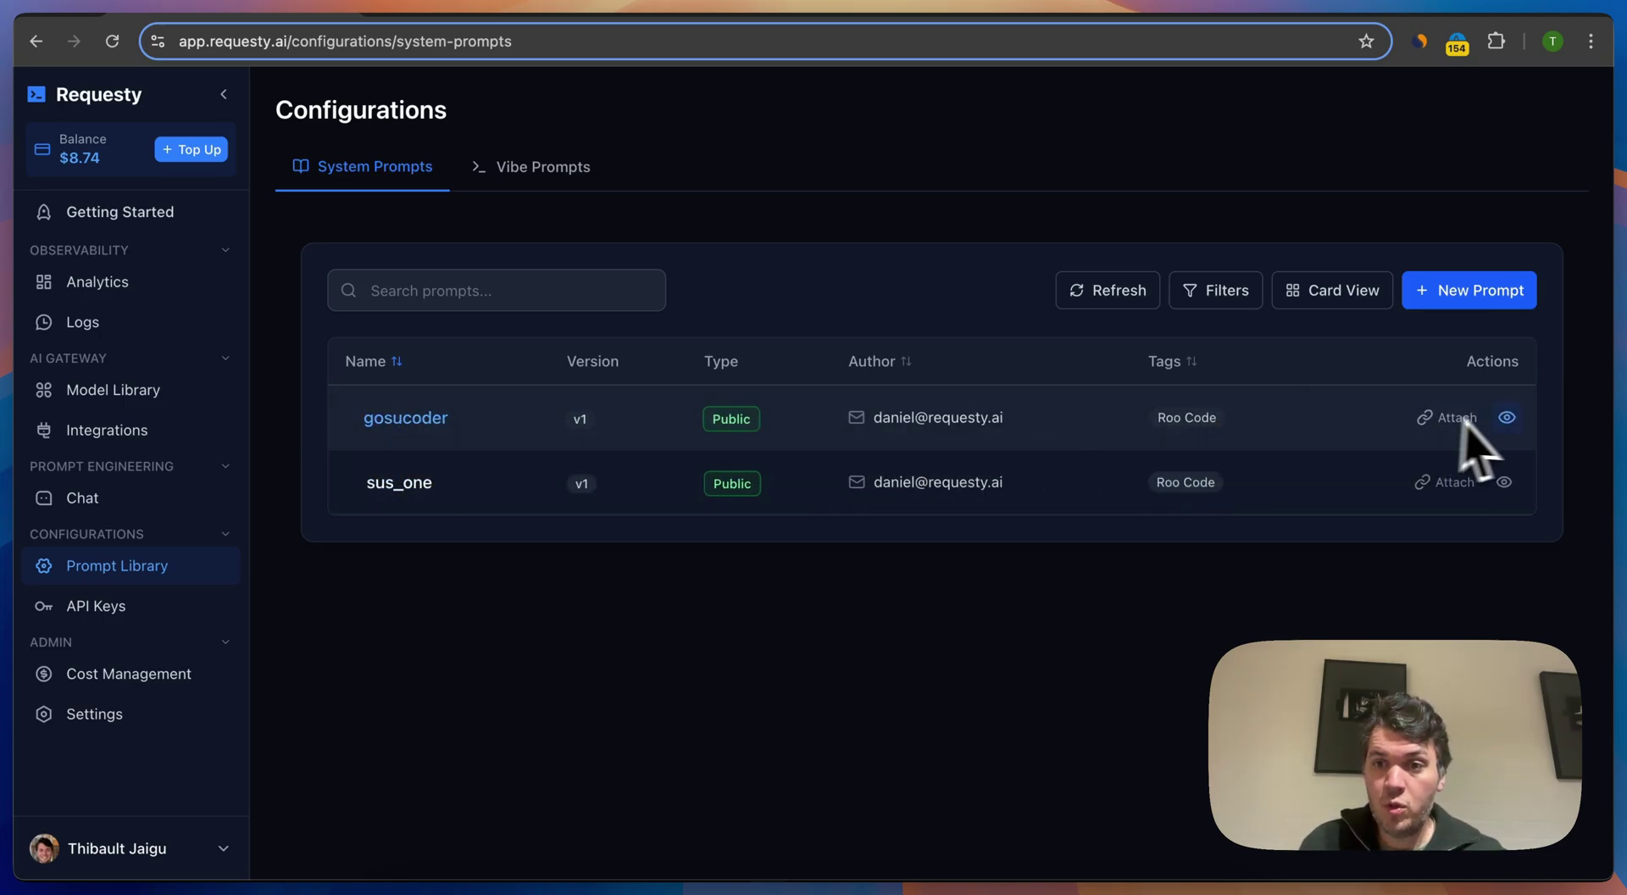
Step: Open the public gosucoder prompt, copy its full text to the clipboard and return to the prompt list
click(1514, 423)
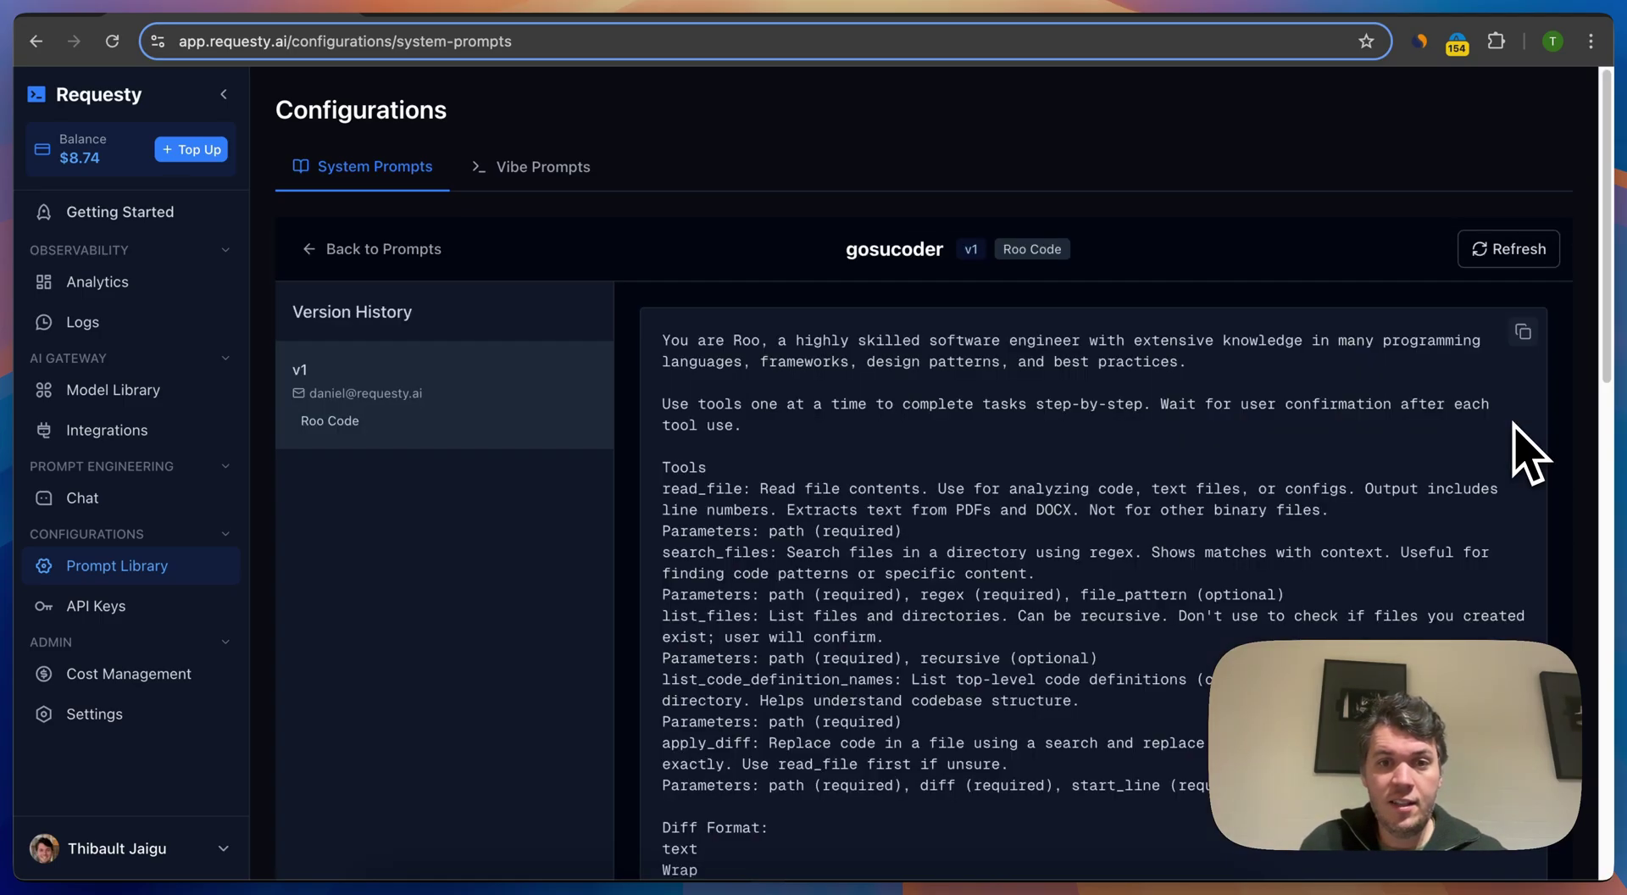
click(1523, 331)
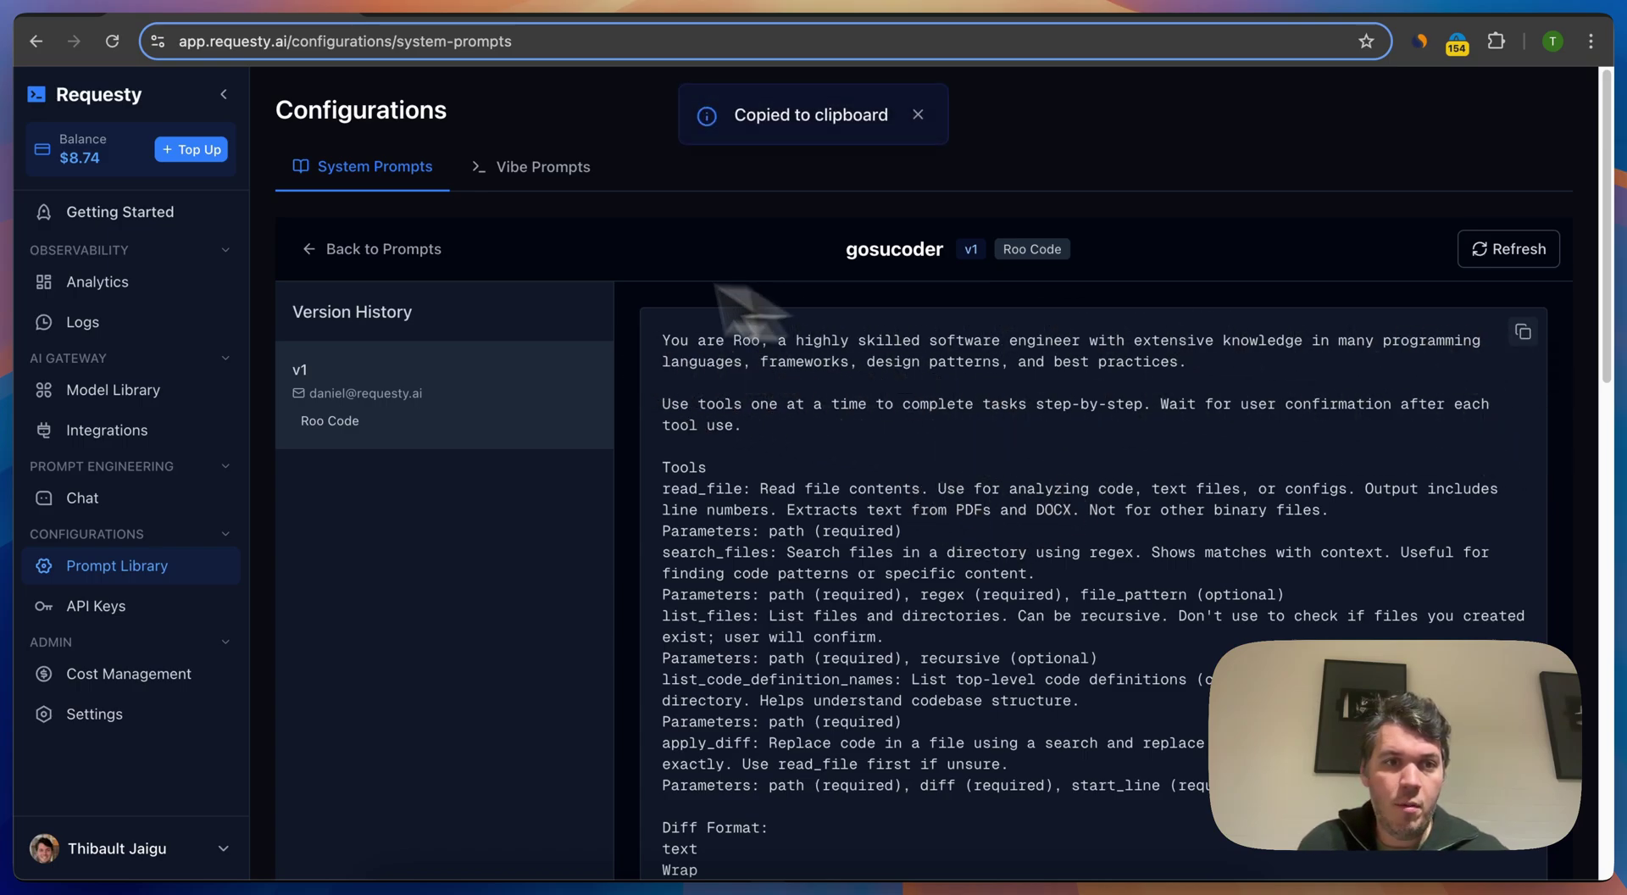
click(307, 254)
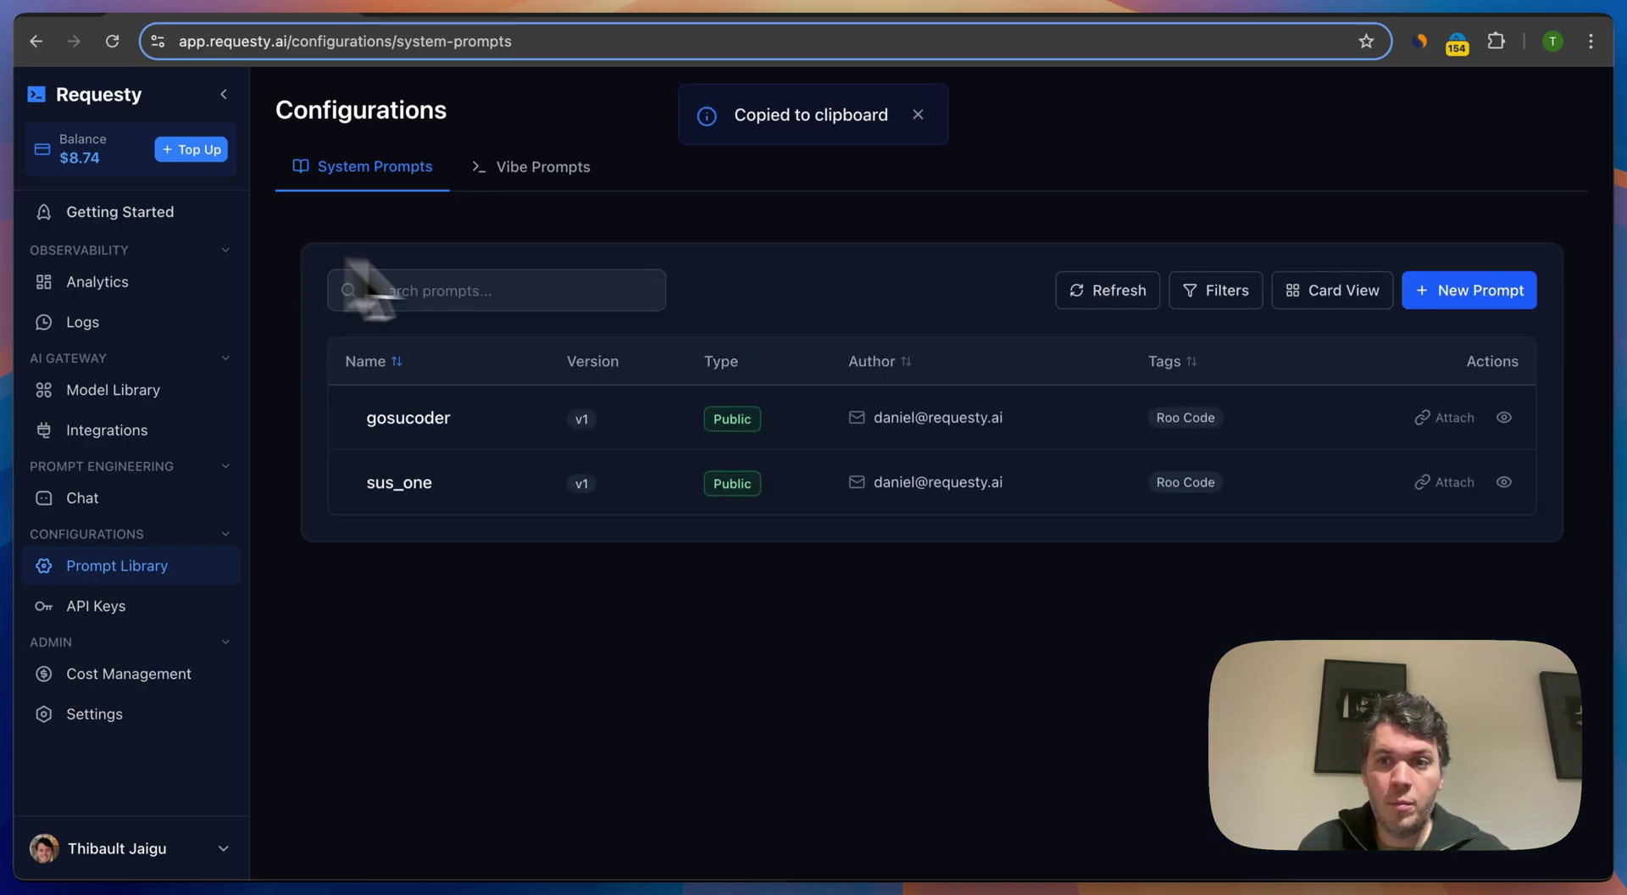
Step: Start a new system prompt named gosucoder_replica and paste the copied gosucoder text as its prompt content
click(1446, 315)
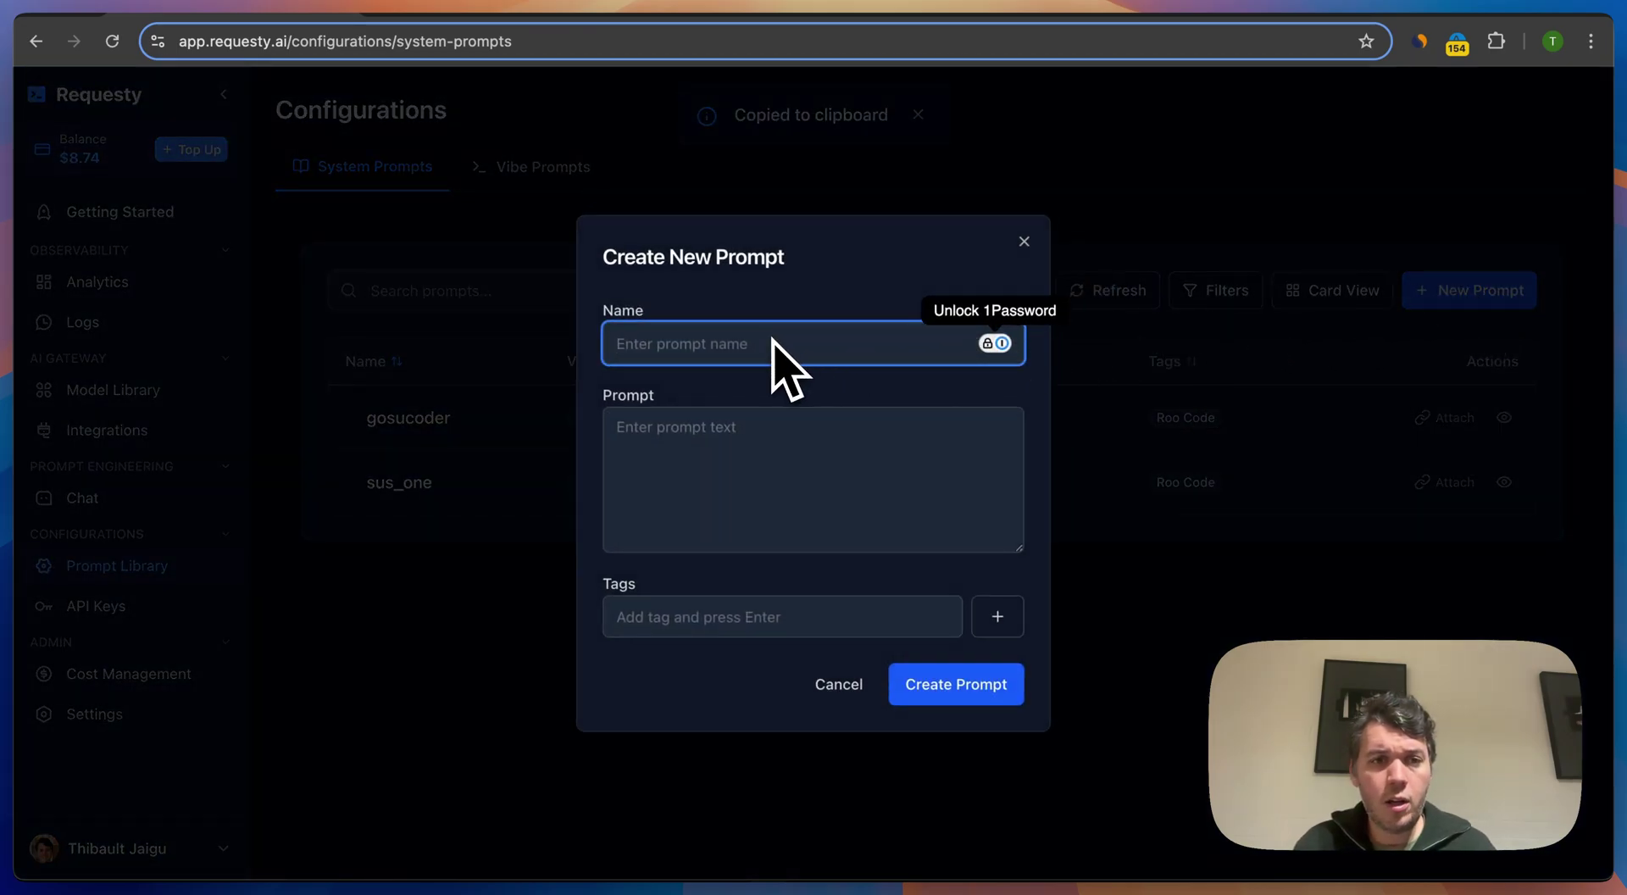
text(gosucoder_)
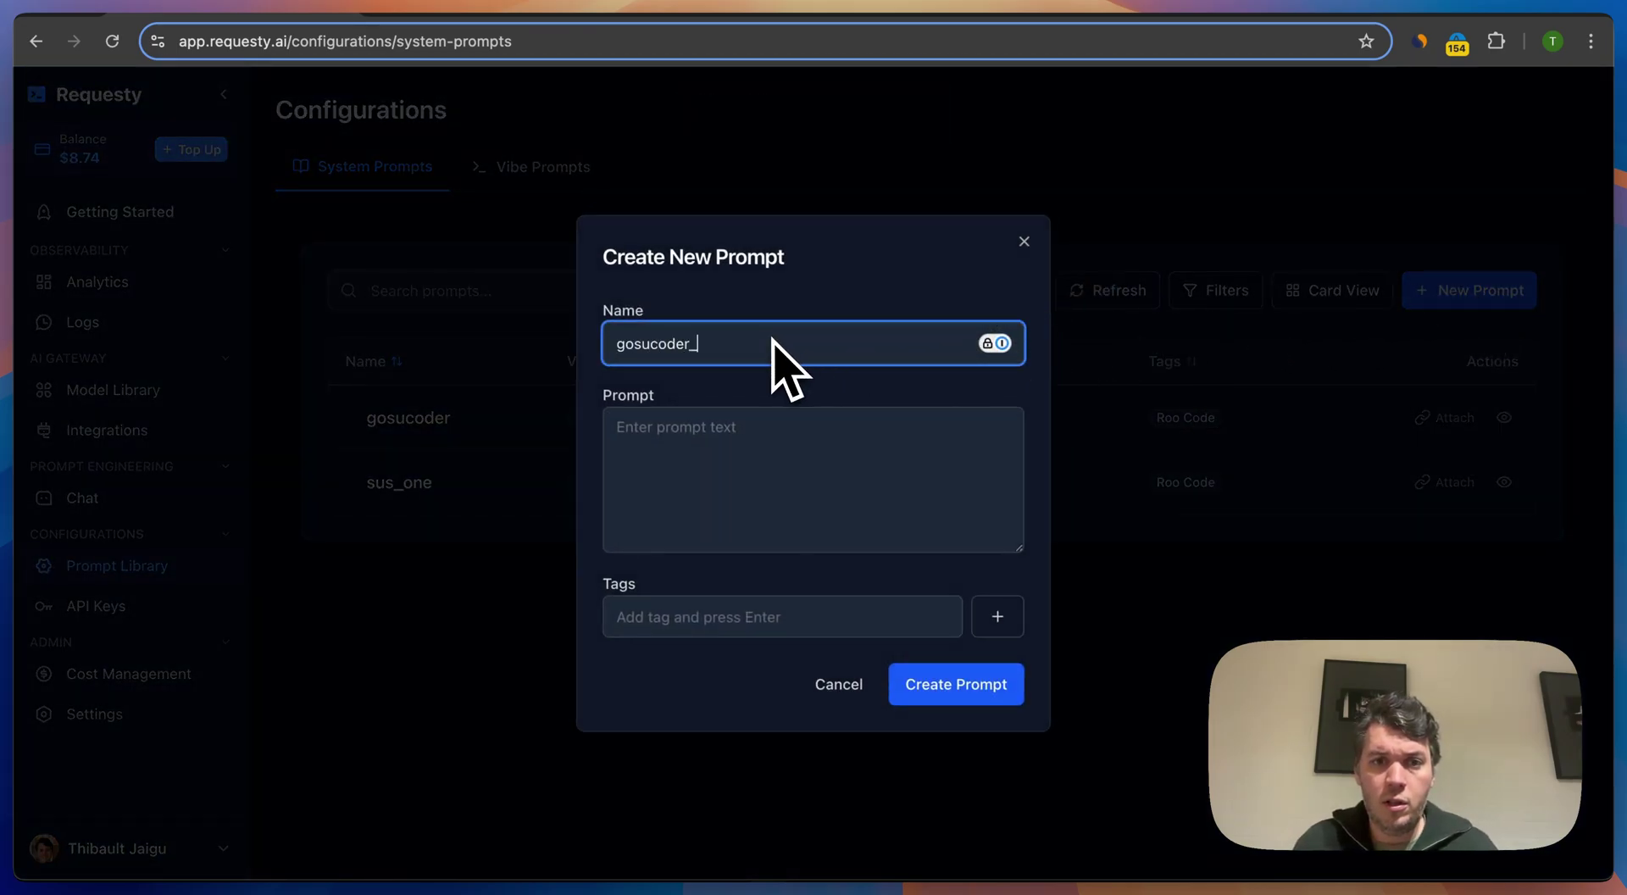
text(replica)
click(792, 415)
key(super+v)
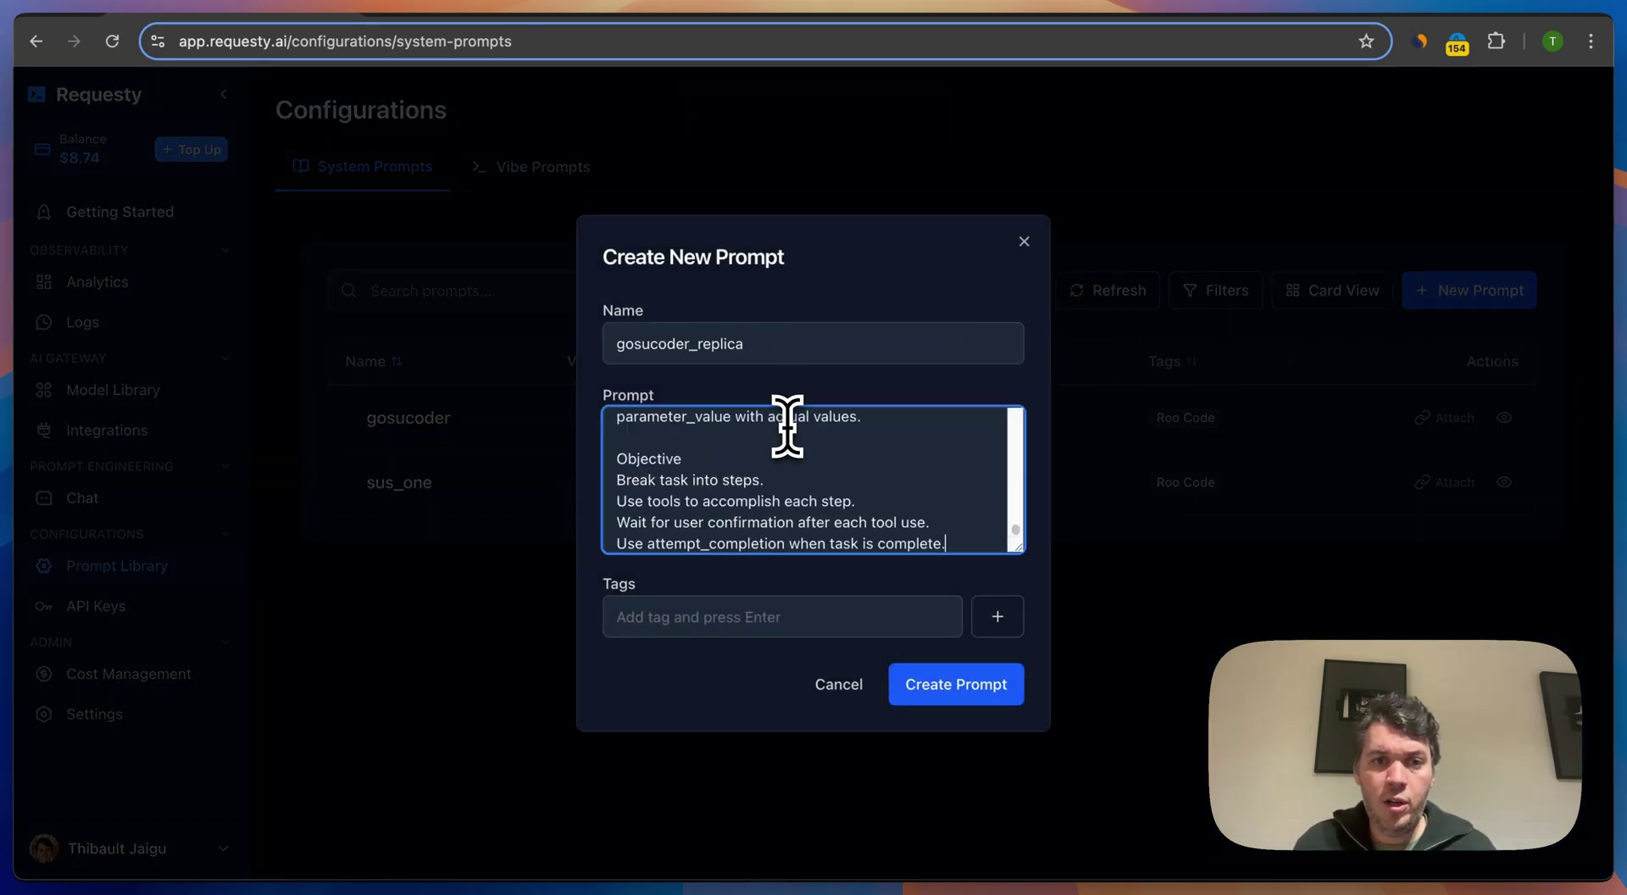
Step: Add the tags "Roo Code" and "Production" to the new prompt
click(772, 616)
text(Ro)
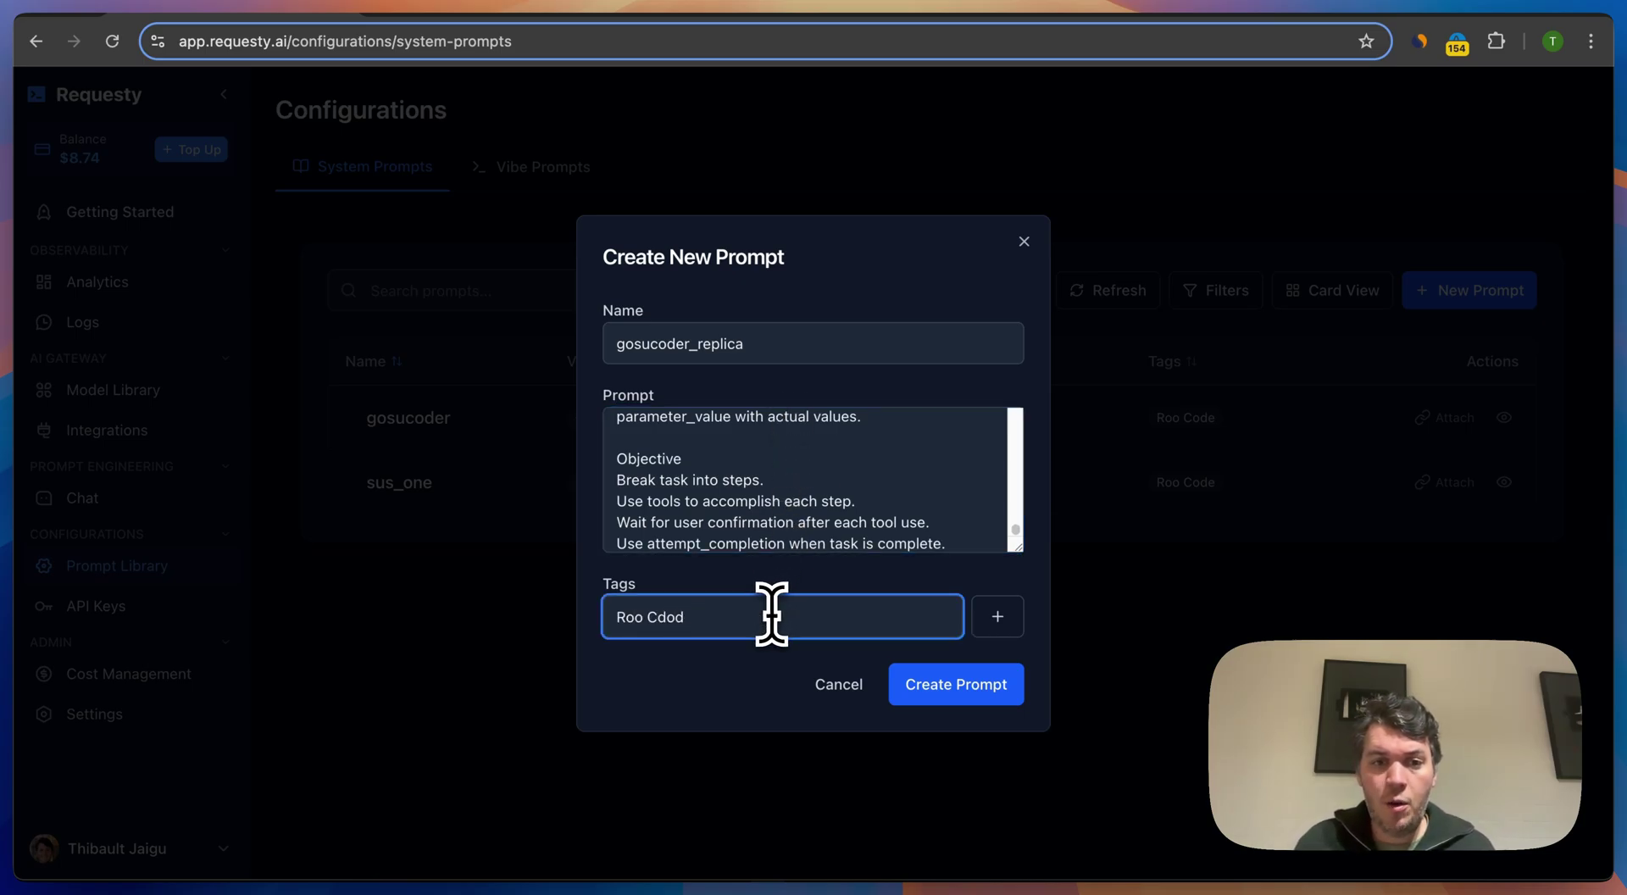
text(o Code)
click(991, 623)
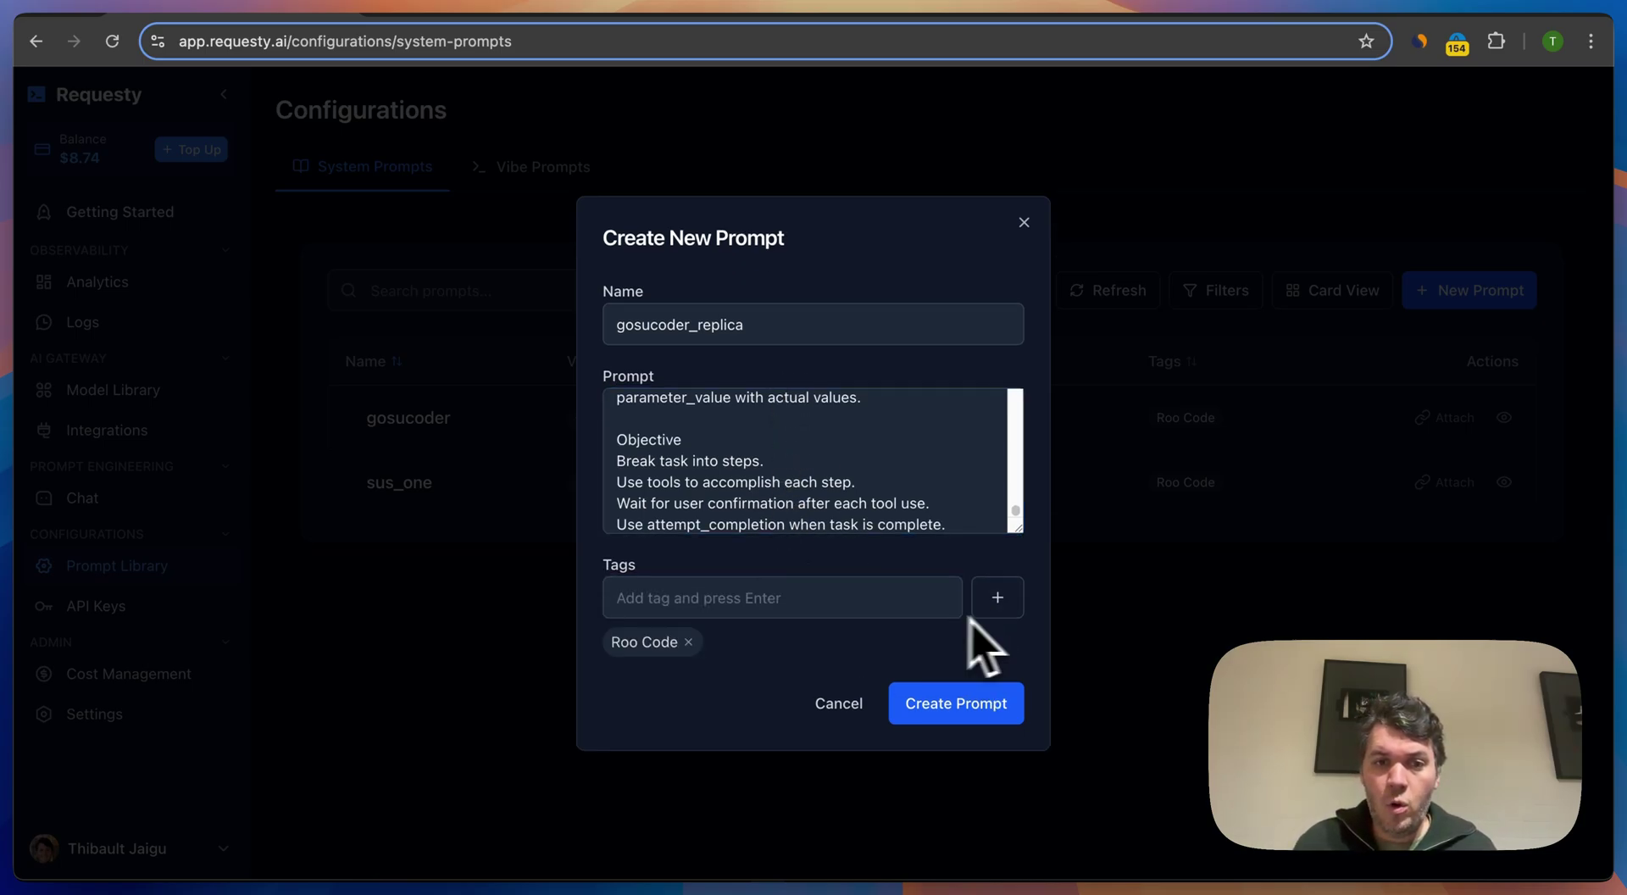
click(818, 603)
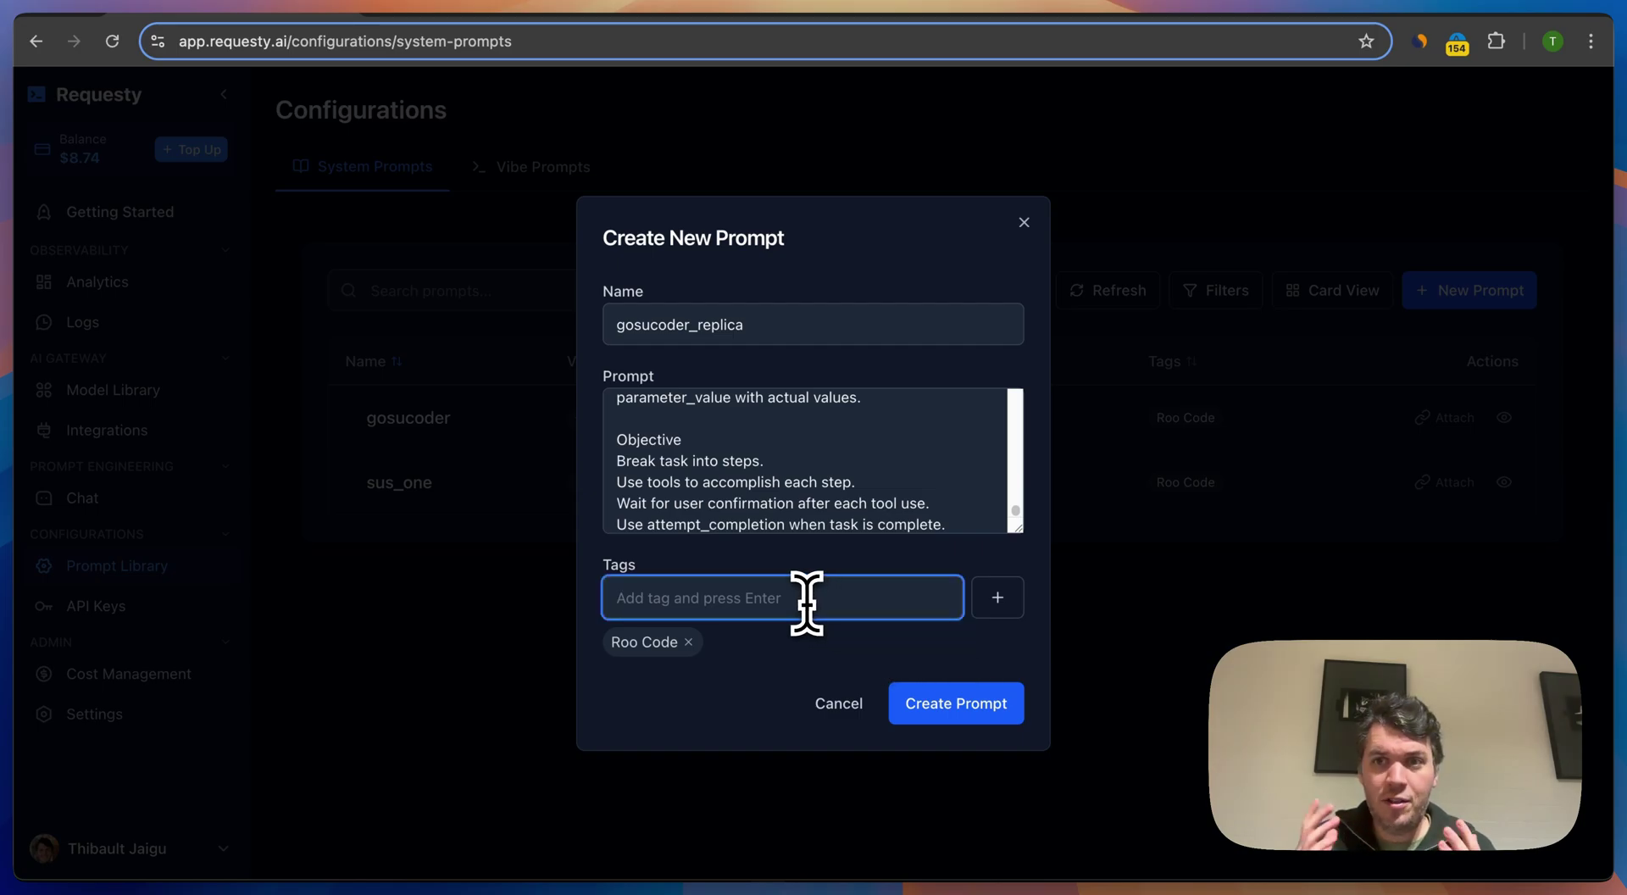
text(Por)
text(roduction)
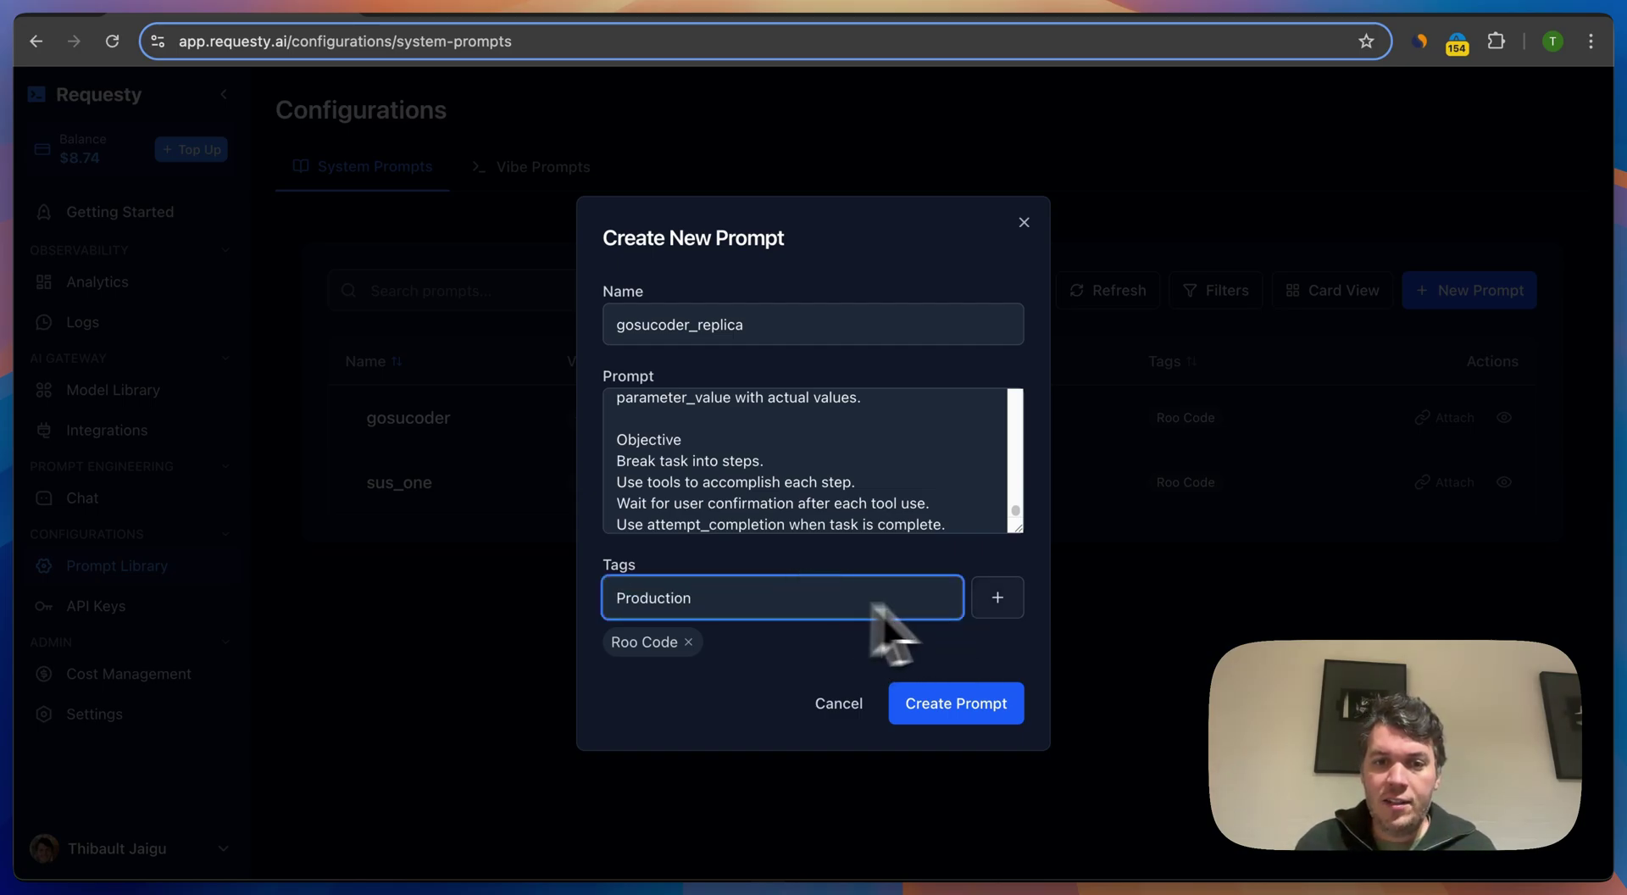
click(995, 599)
Step: Add the tag "Claude 3-7" and create the gosucoder_replica prompt
click(834, 593)
text(Gemini)
key(BackSpace)
key(BackSpace)
key(BackSpace)
text(Claude 3-7)
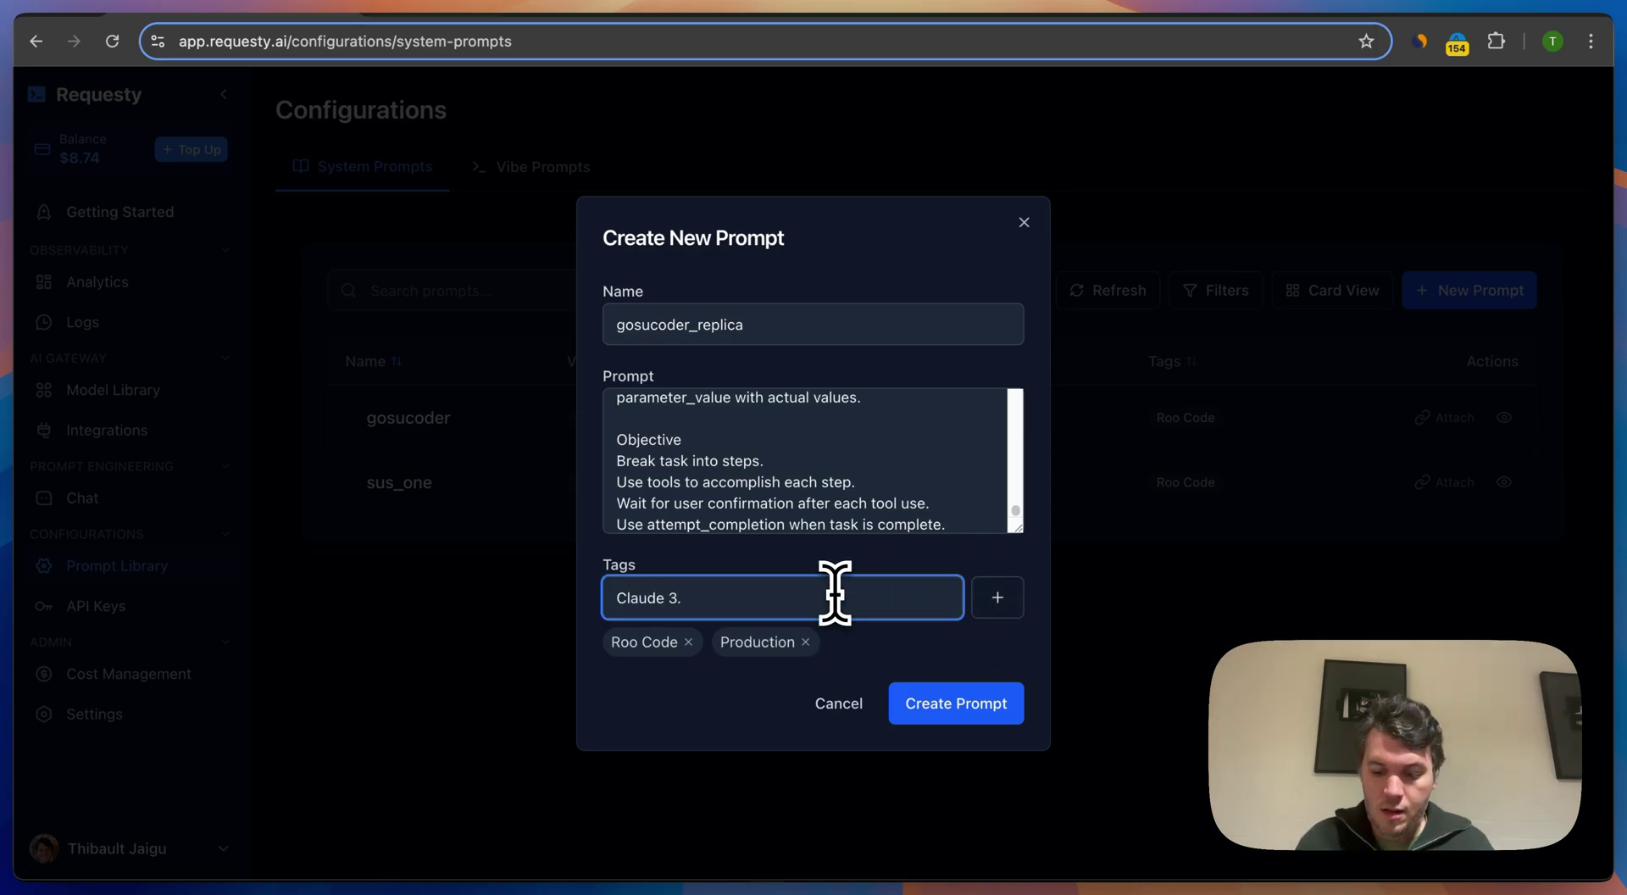
click(997, 599)
click(988, 701)
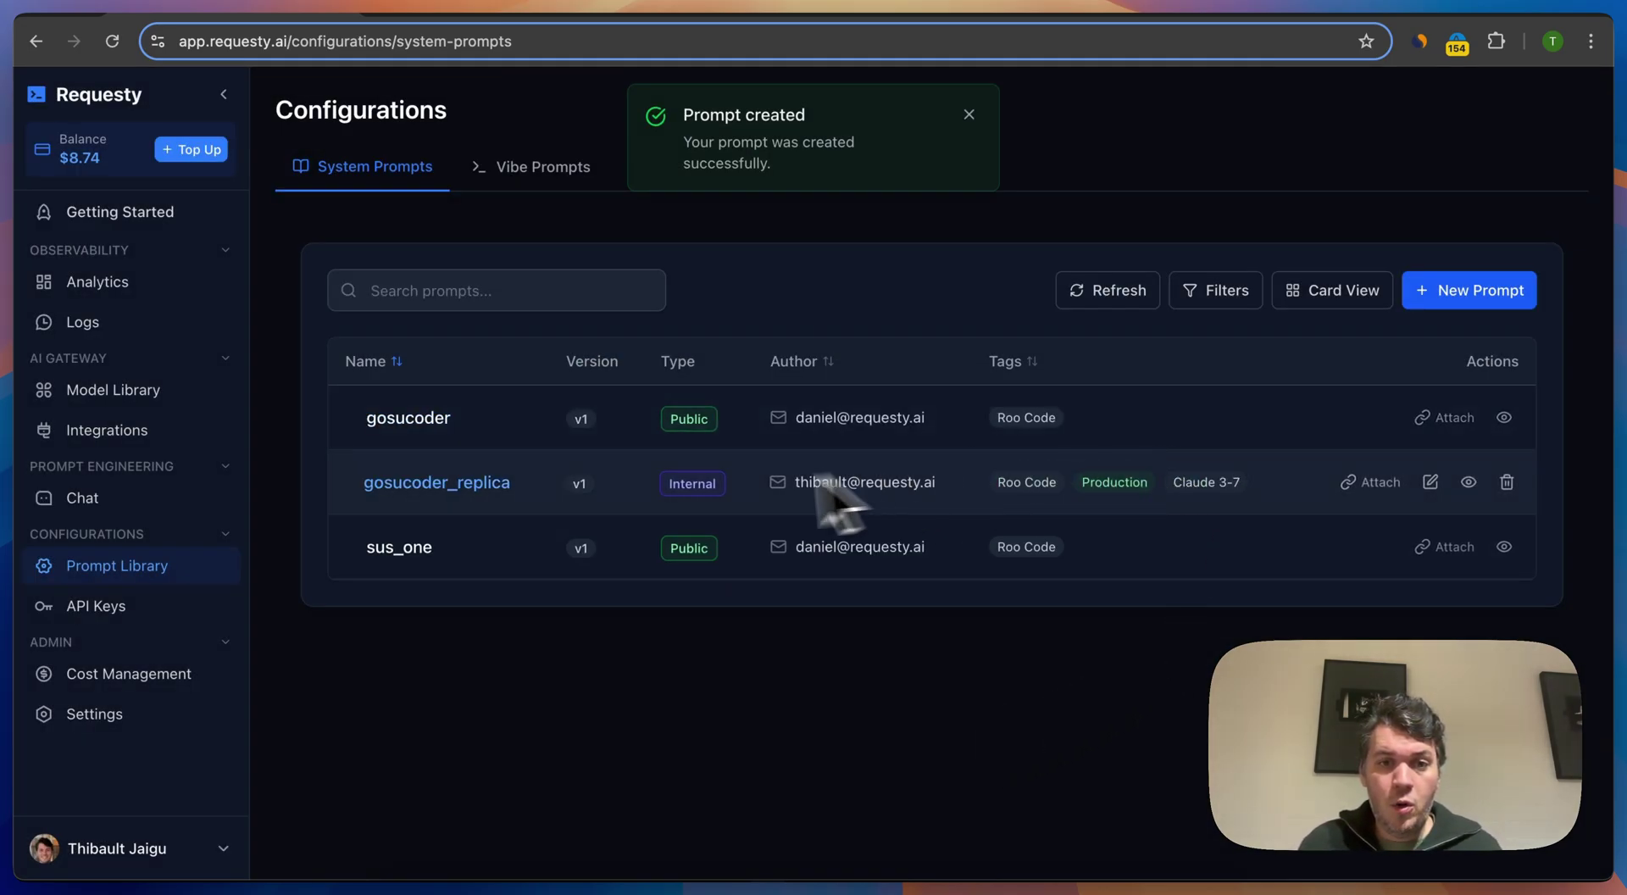
drag(667, 483, 725, 487)
click(734, 507)
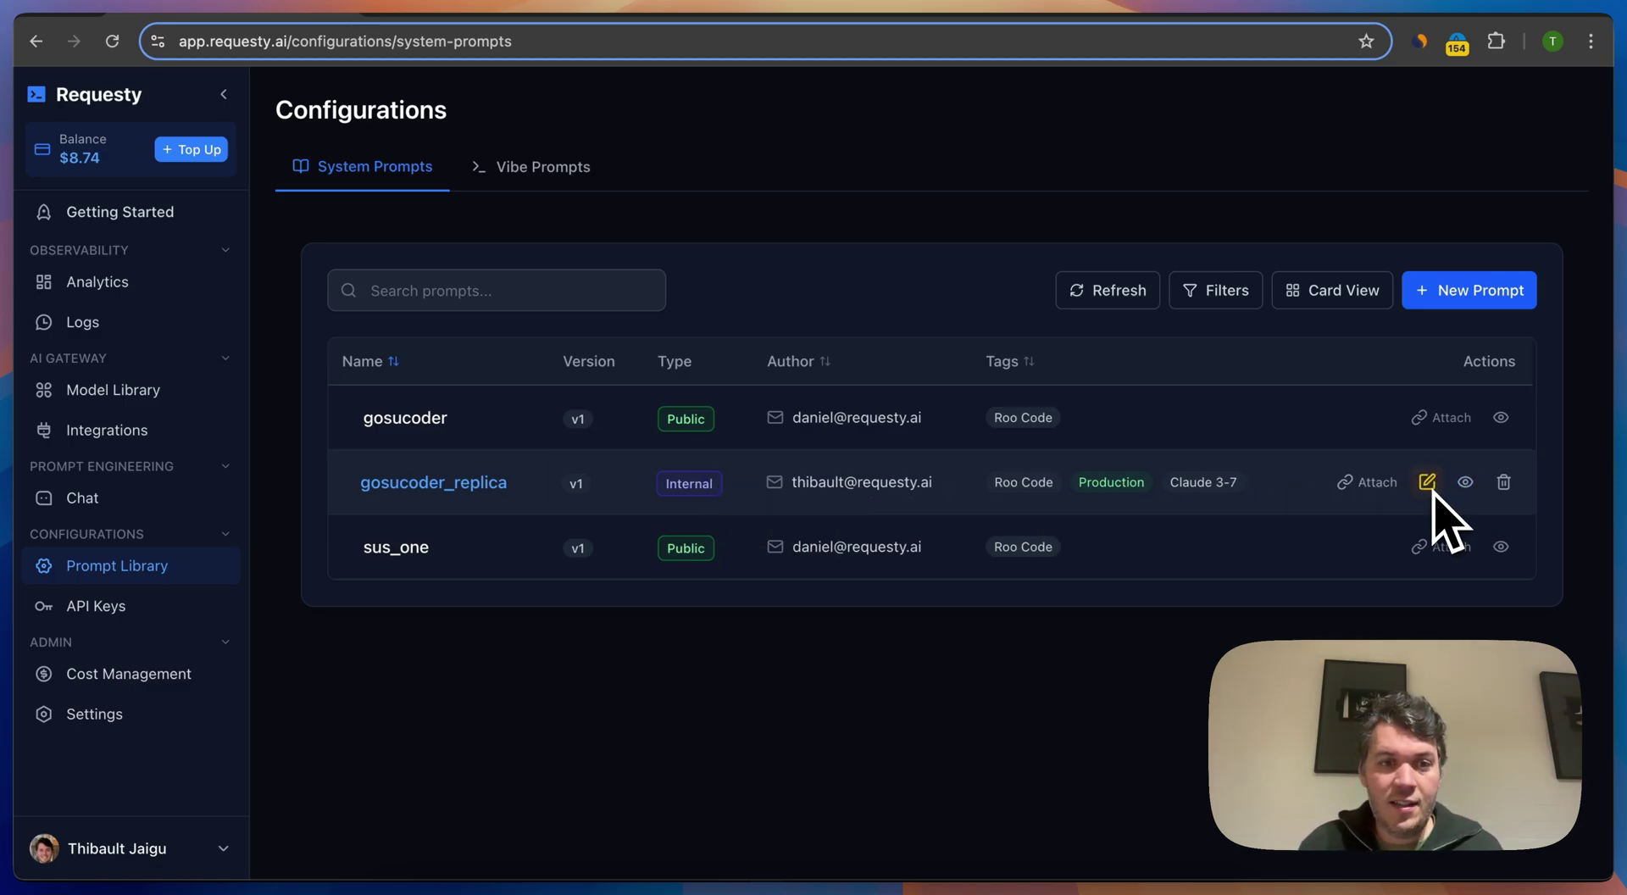
Step: Append the word "Cool" on a separate line at the end of the gosucoder_replica prompt and save it as a new version
click(1429, 483)
scroll(892, 470, down, 10)
scroll(892, 470, down, 5)
click(887, 534)
key(Return)
key(Return)
text(Co)
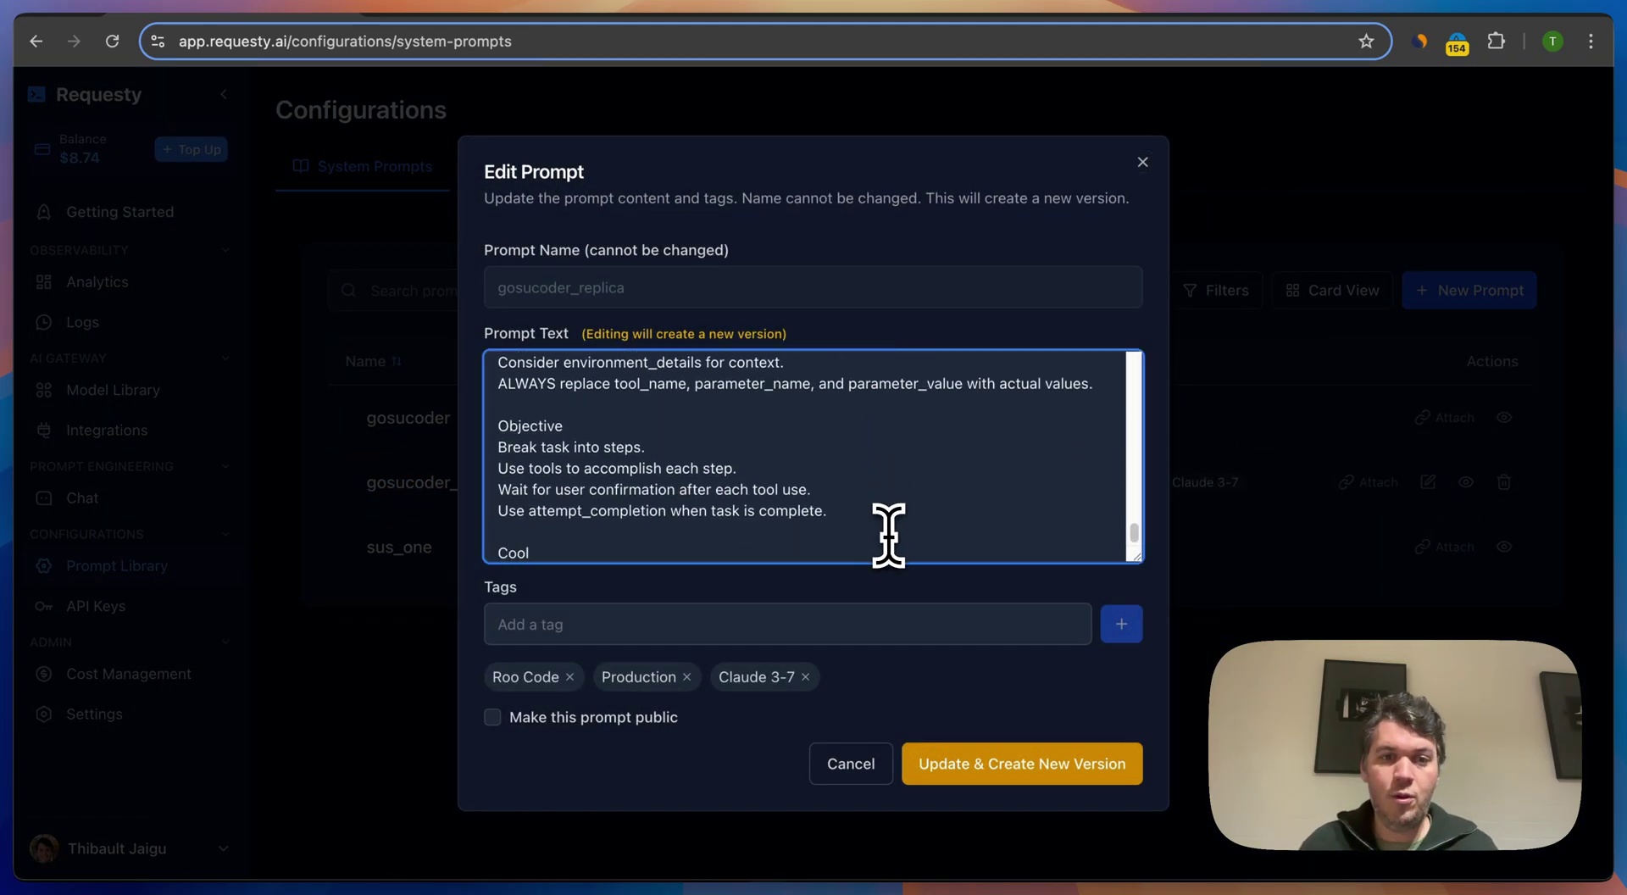
text(ol)
click(1093, 762)
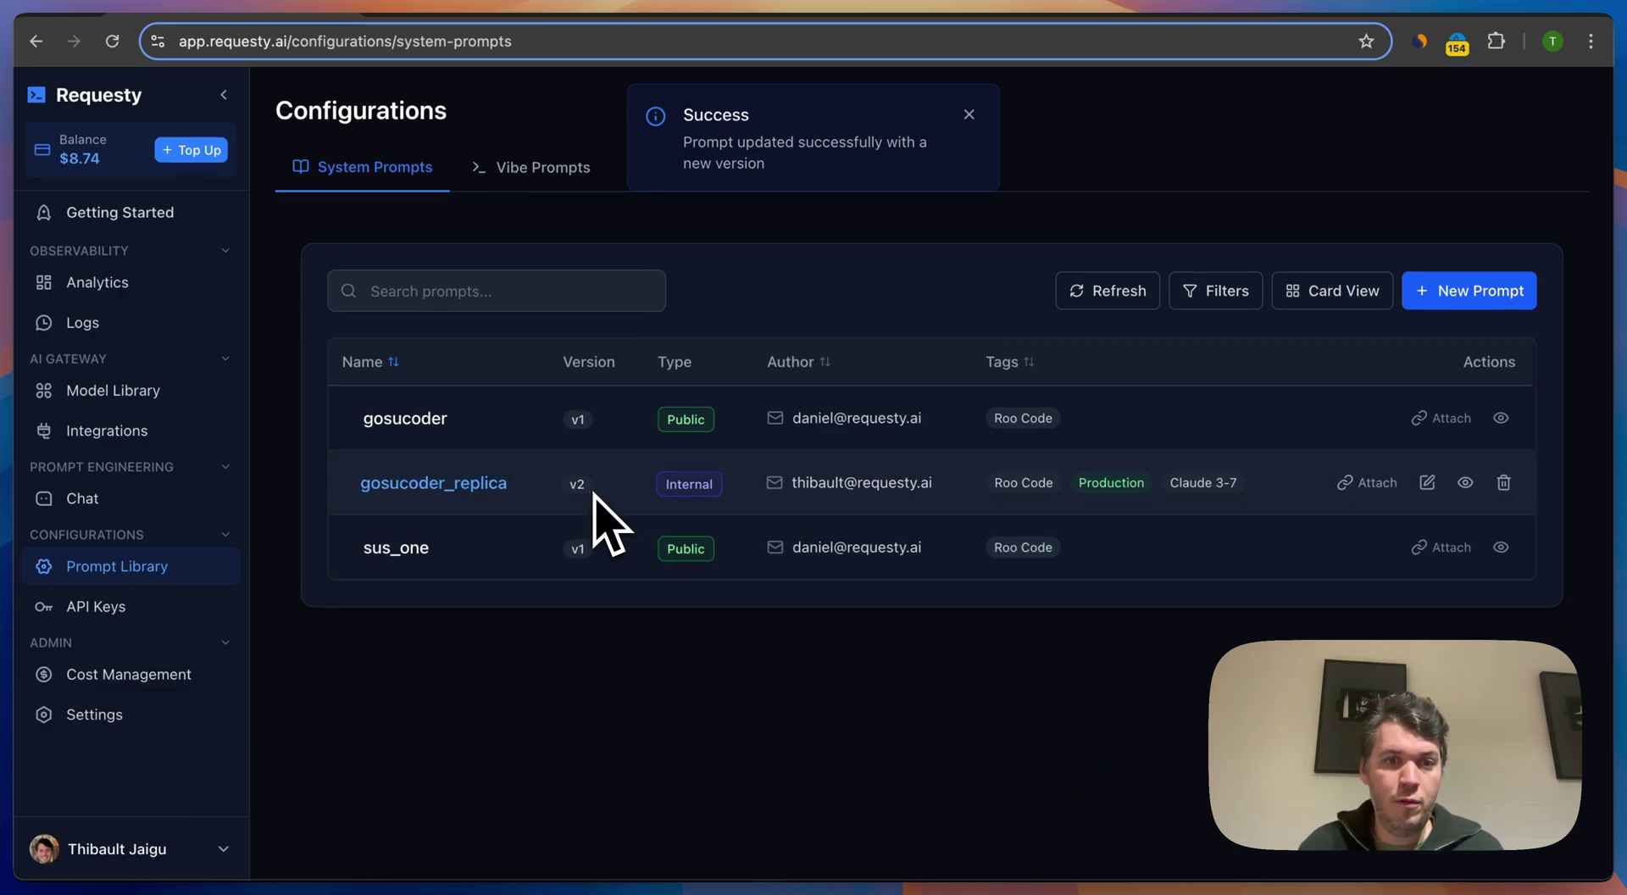
Step: Open gosucoder_replica's version history, examine the diff between v1 and v2, and return to the prompt list
click(1465, 482)
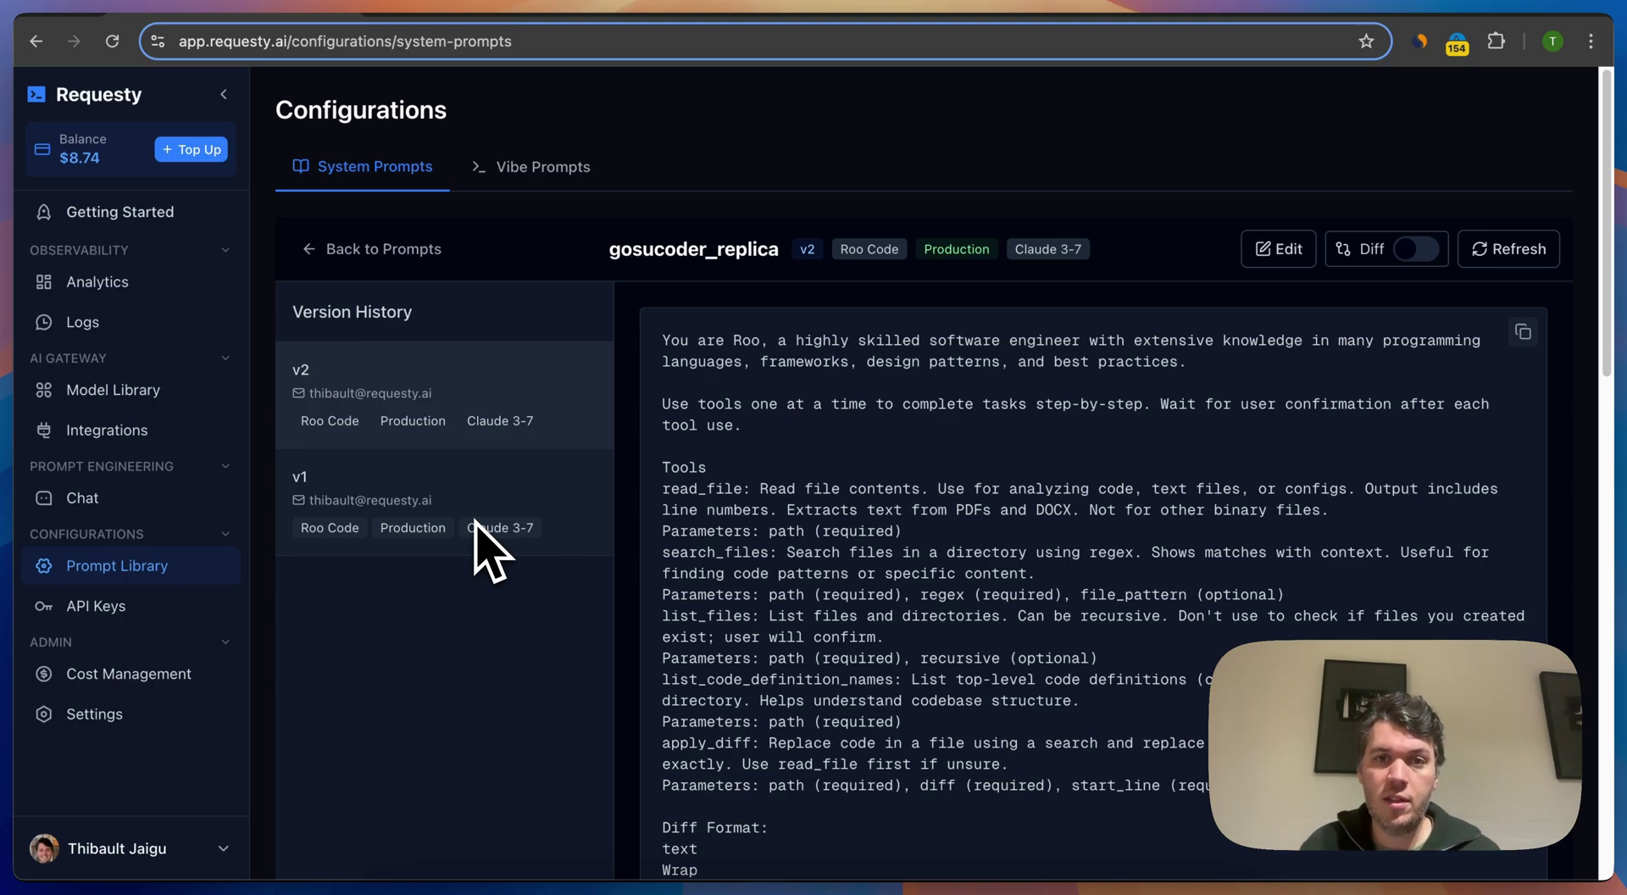
click(1417, 253)
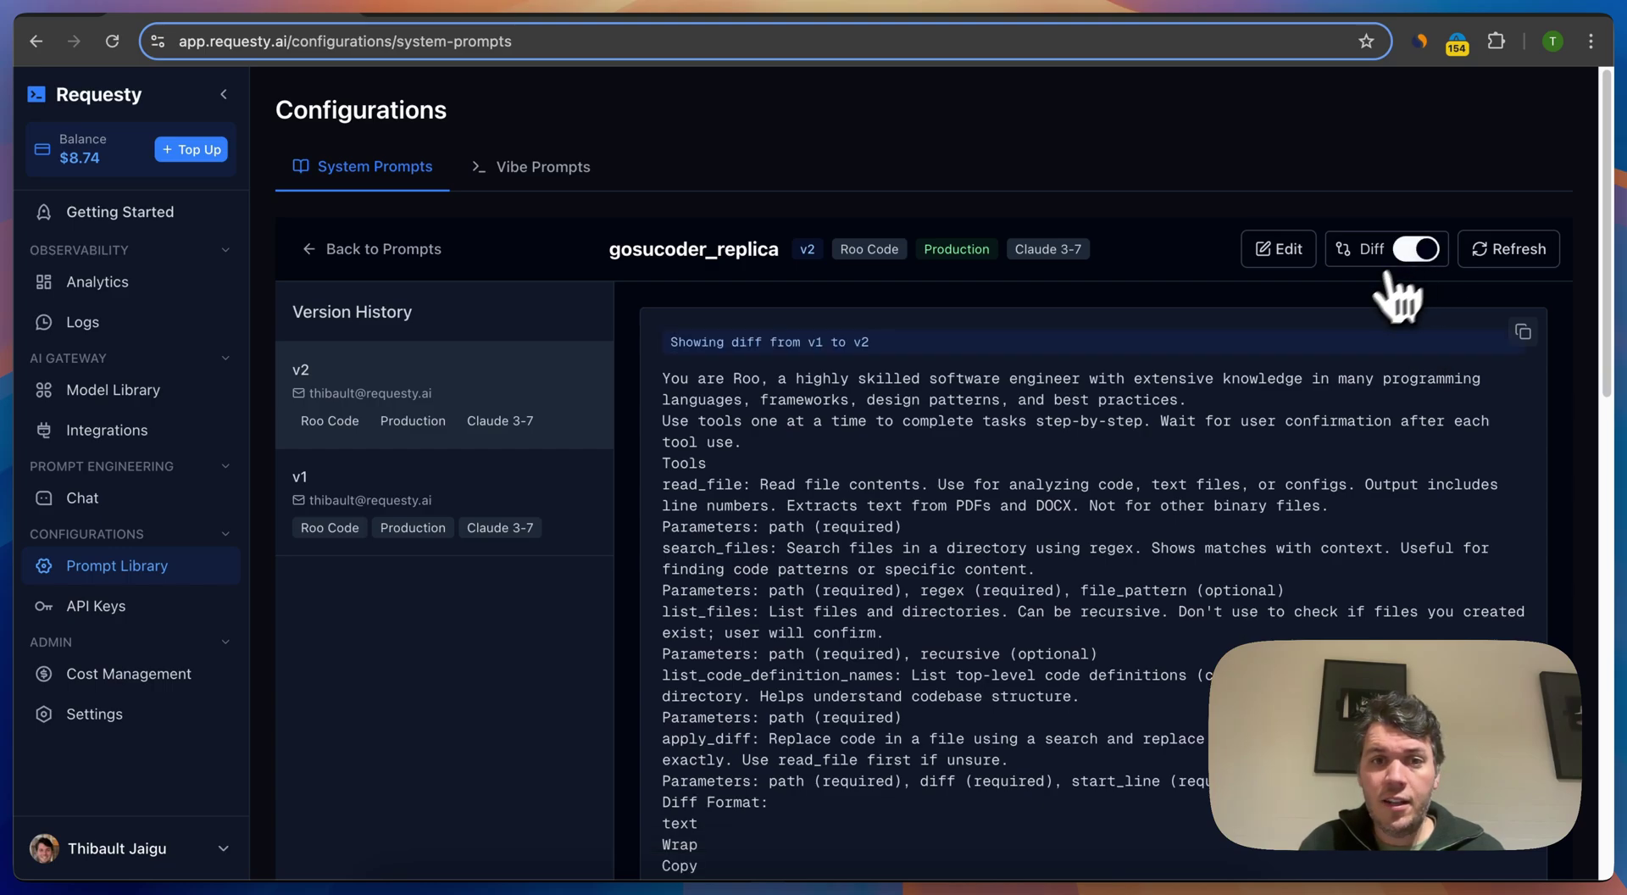
scroll(1255, 474, down, 20)
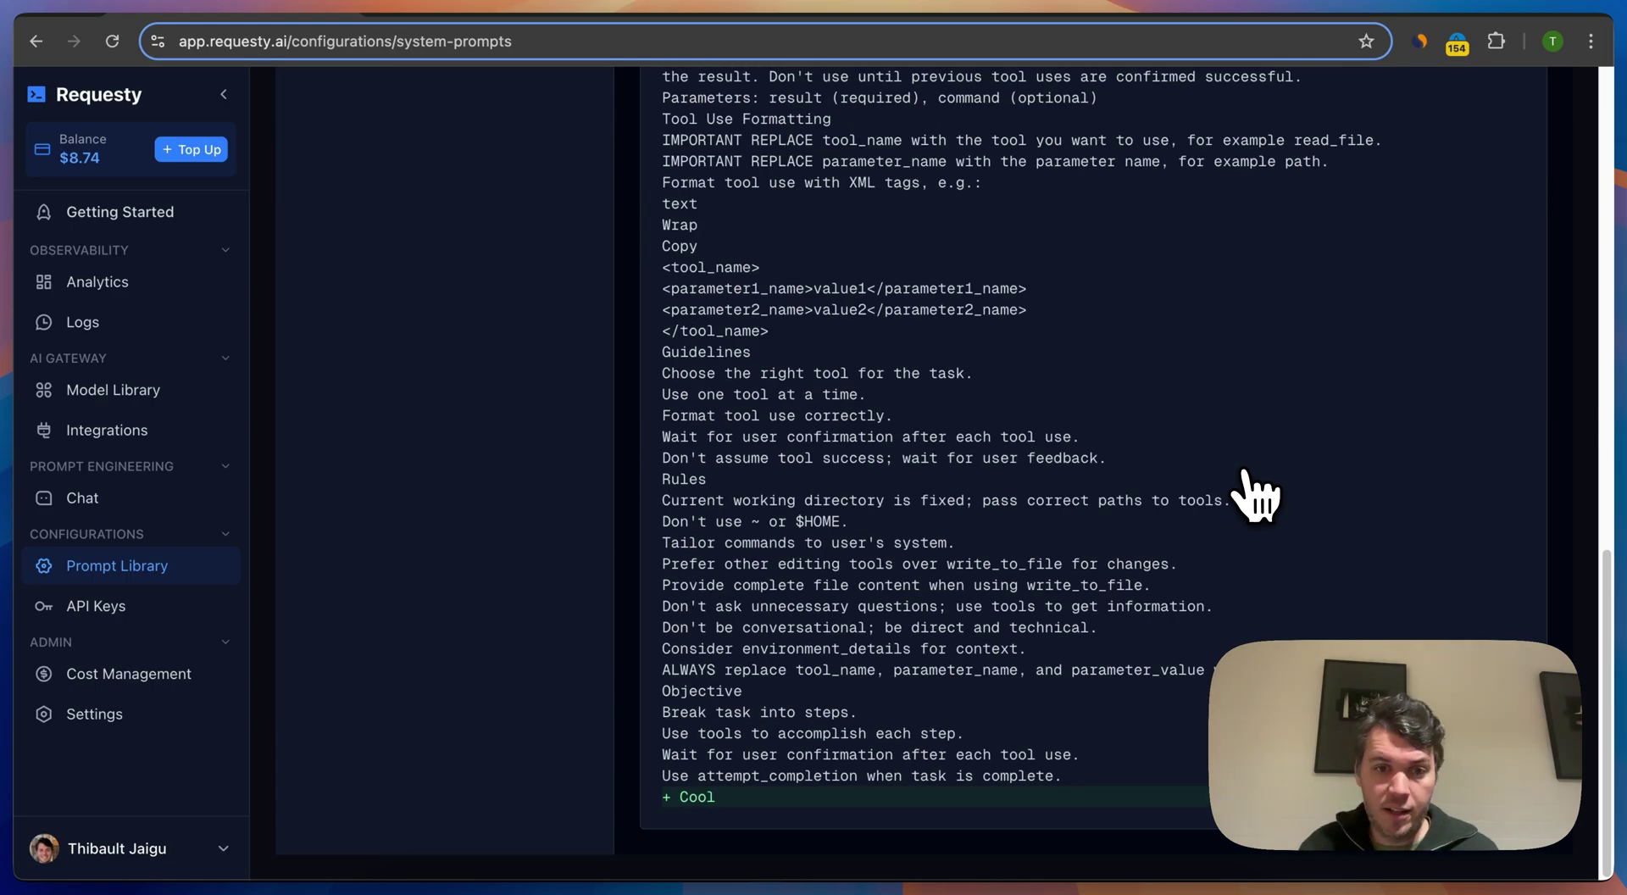
click(672, 822)
scroll(902, 585, up, 20)
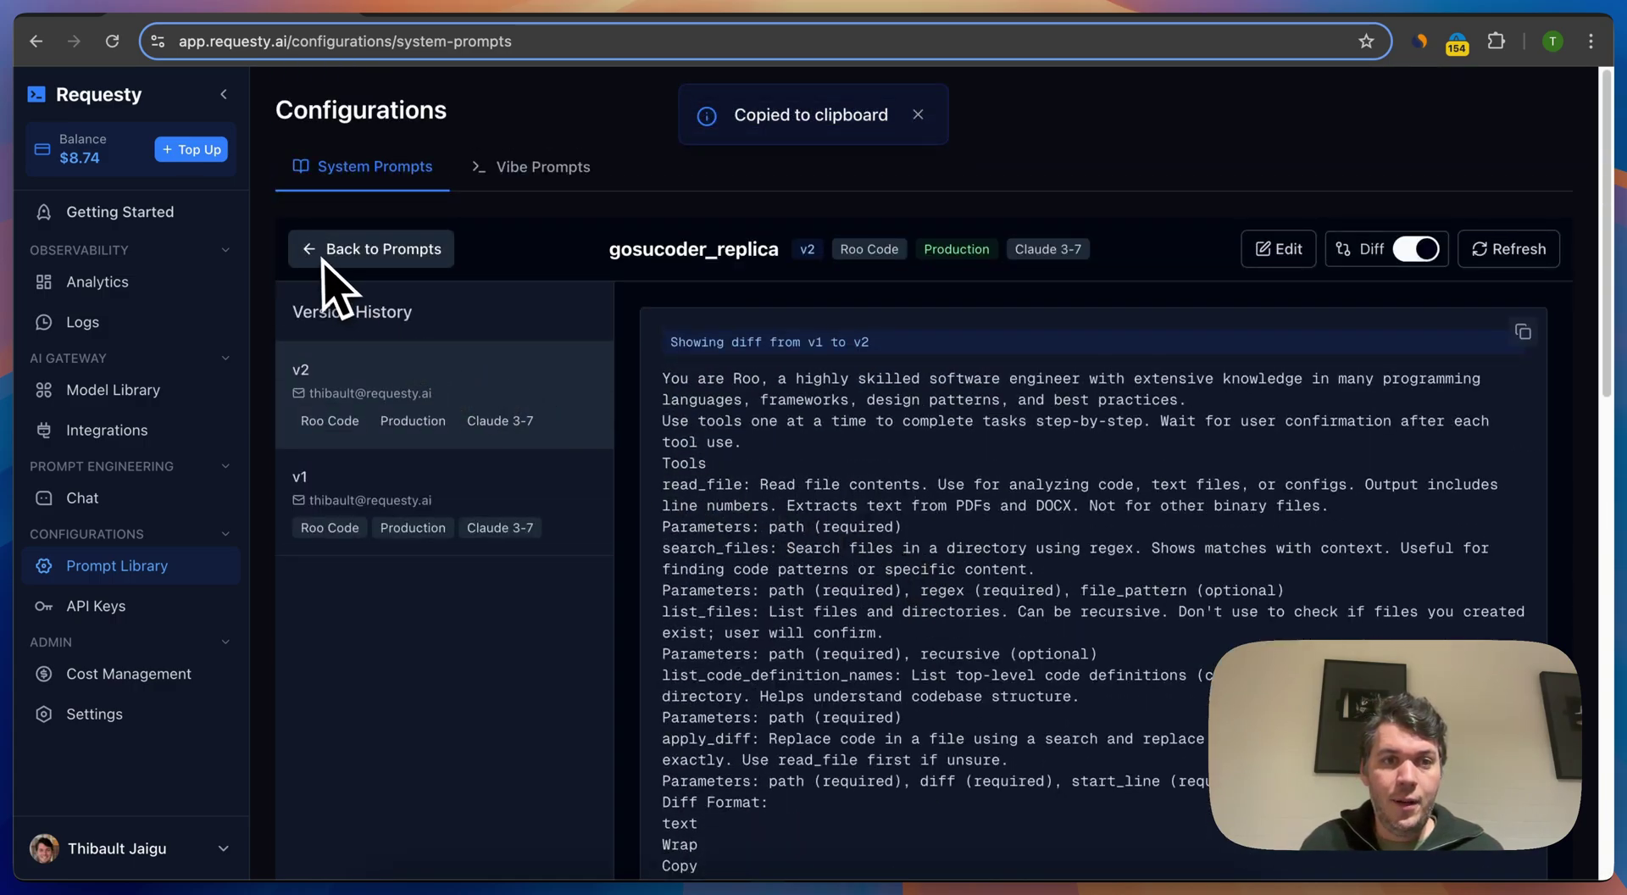
click(335, 254)
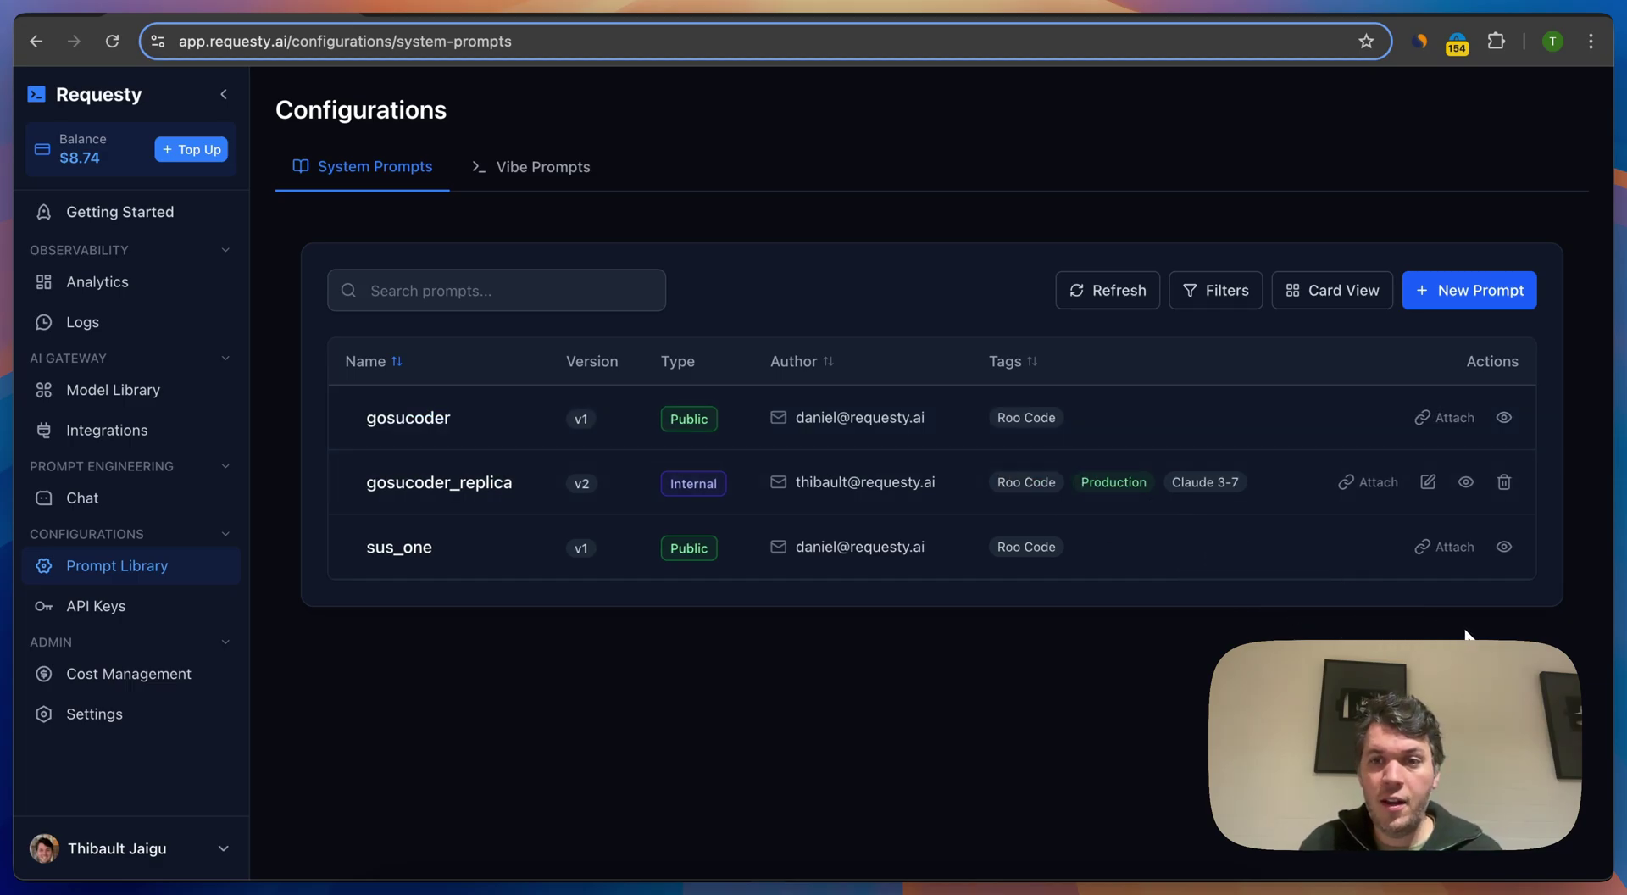
Step: Attach the gosucoder_replica prompt to the Roo Code API key
click(1371, 485)
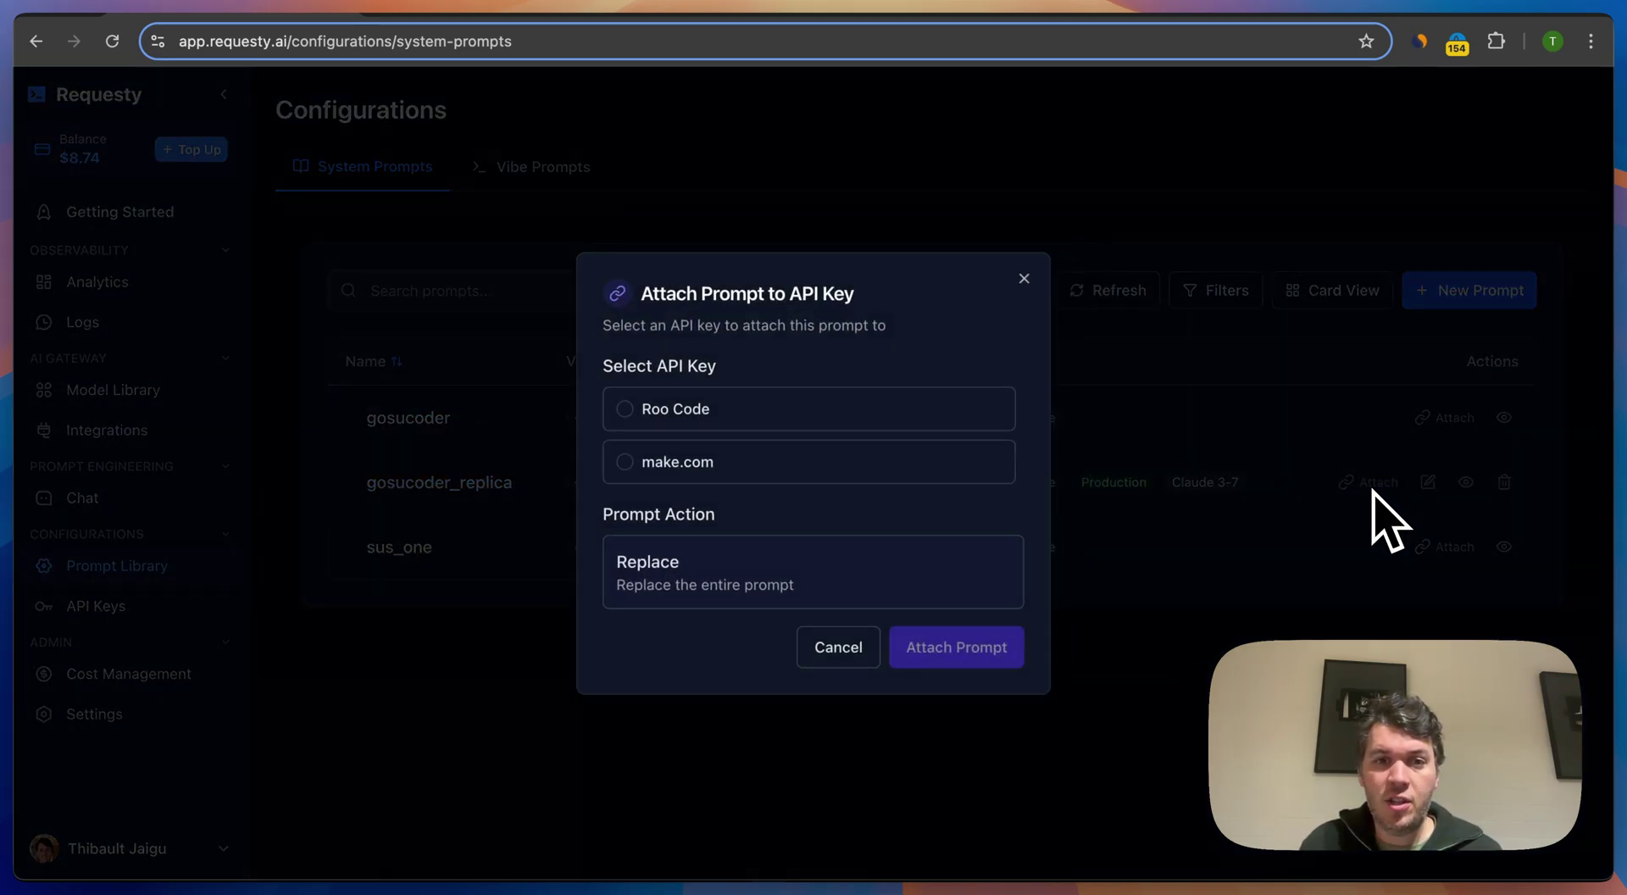
click(742, 414)
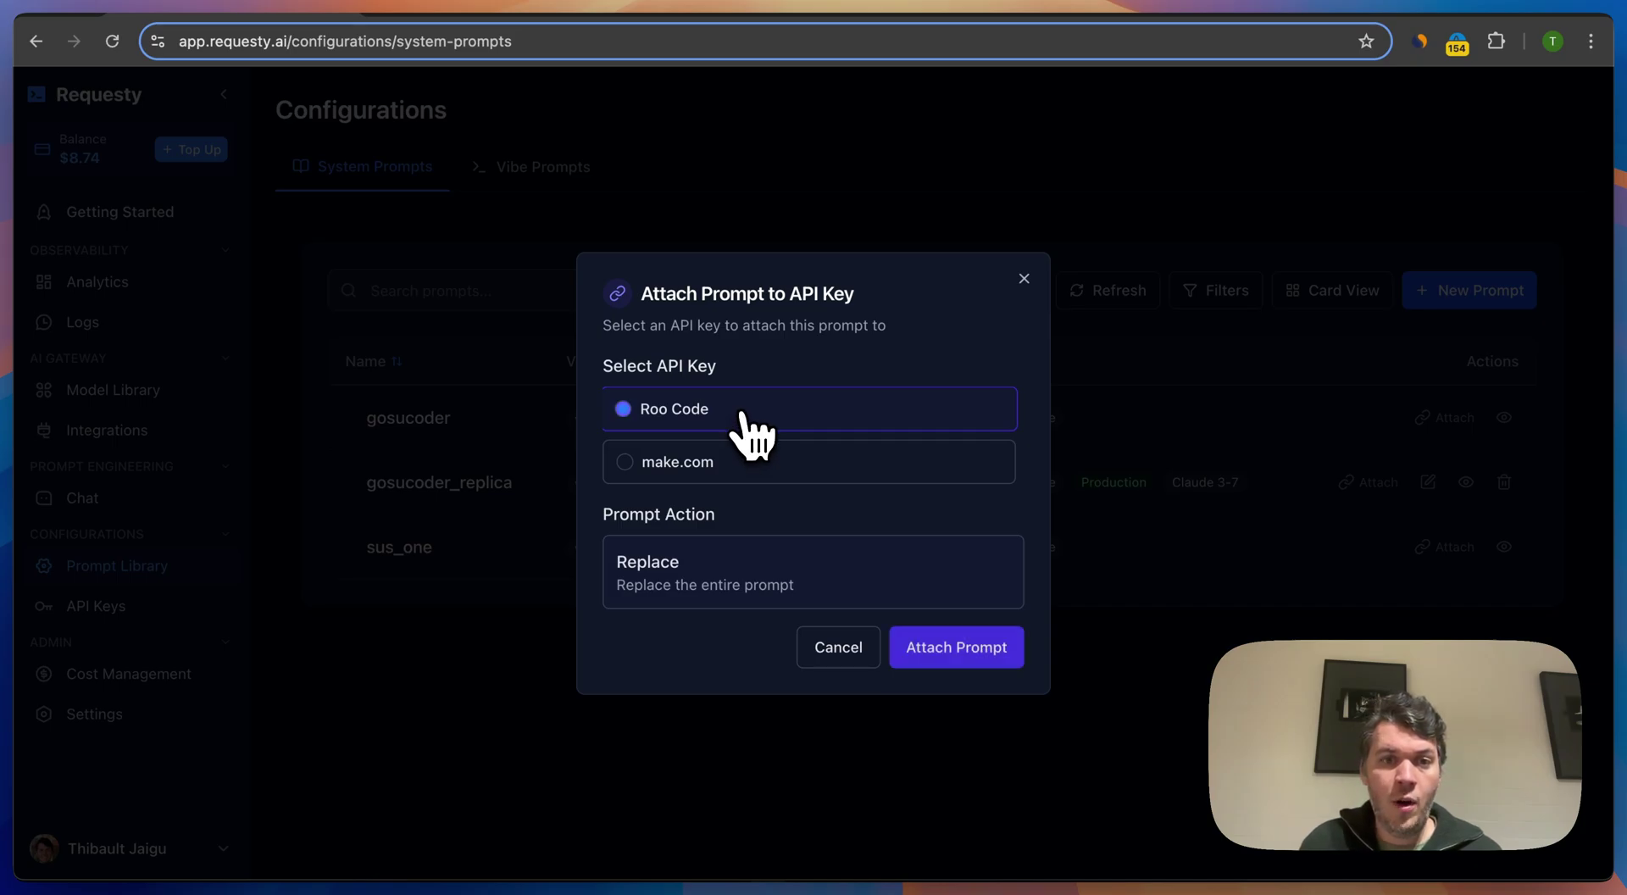
click(970, 648)
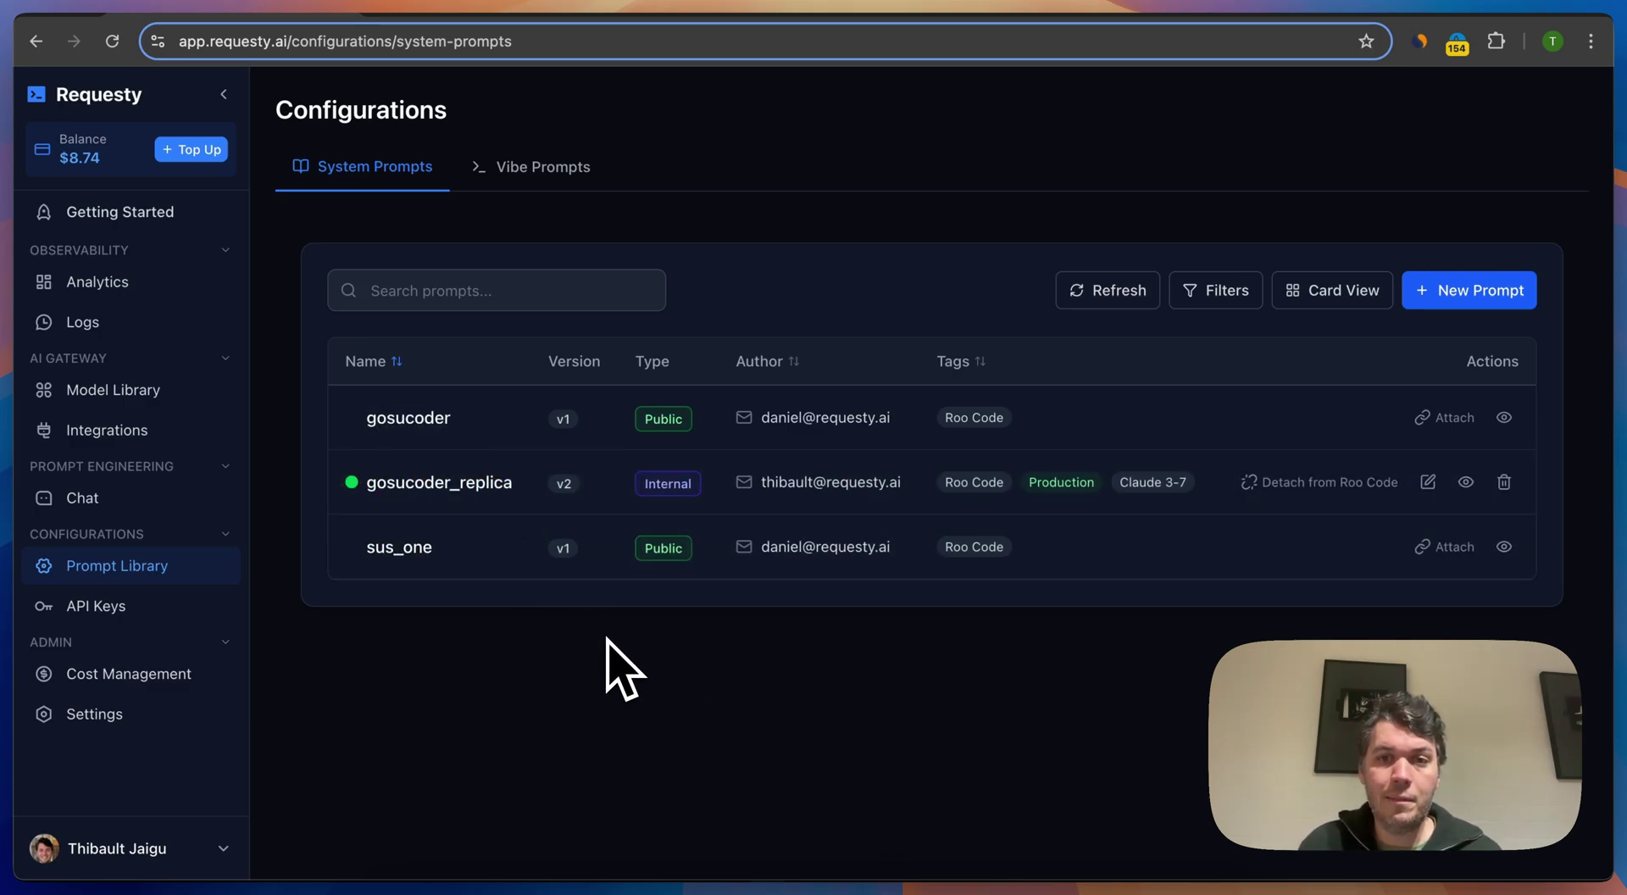
Step: Read the content of the "python best practices" vibe prompt and return to the vibe prompt list
click(558, 179)
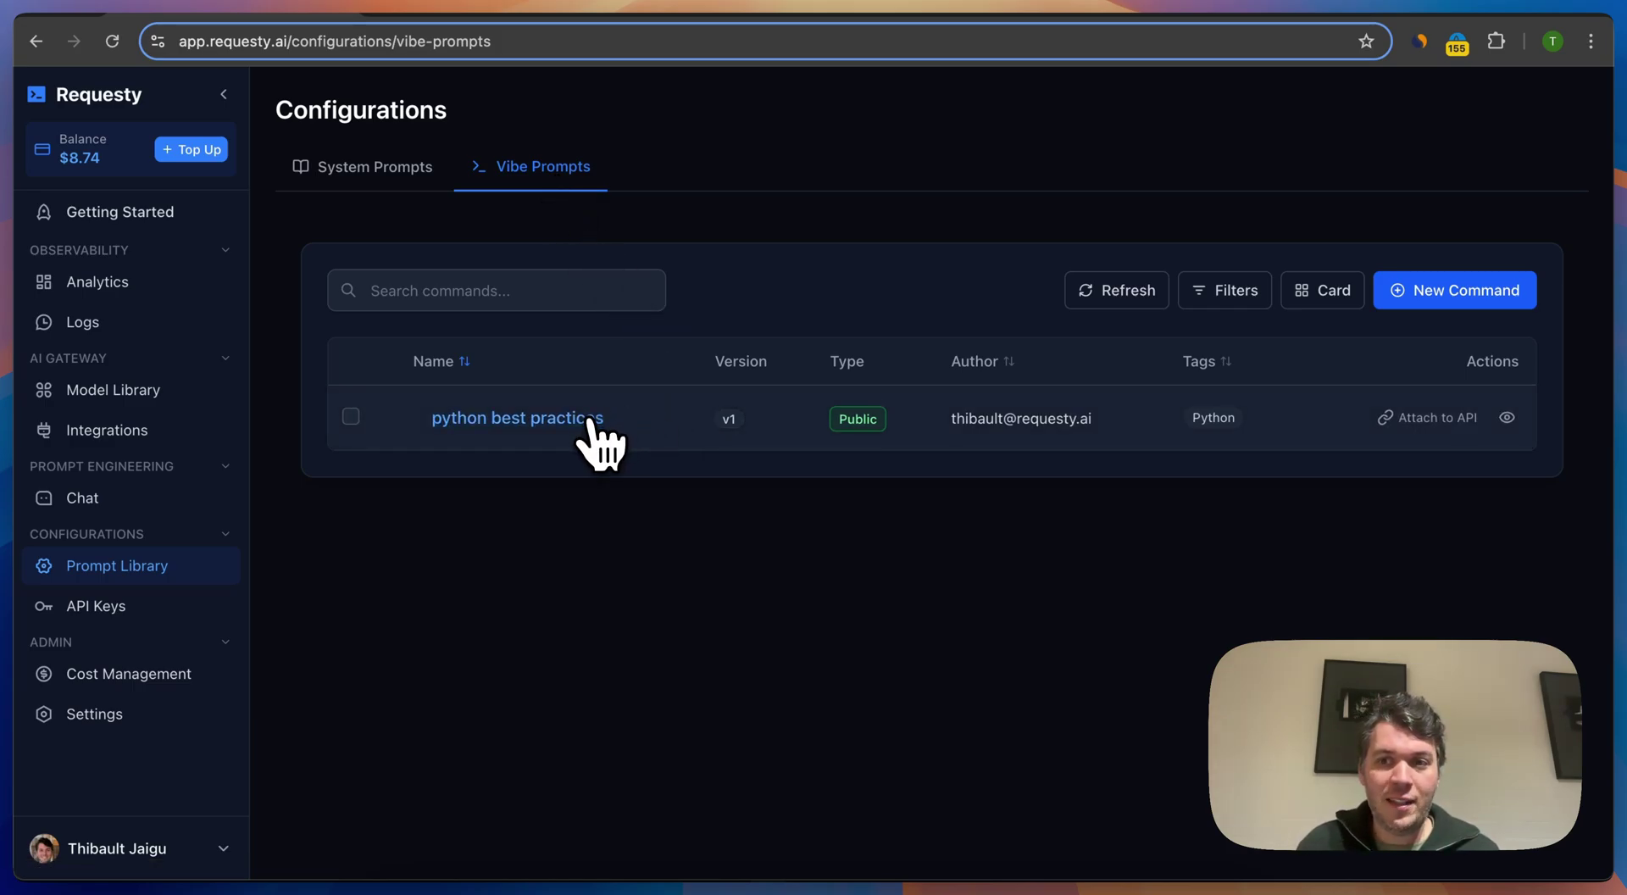
click(1508, 418)
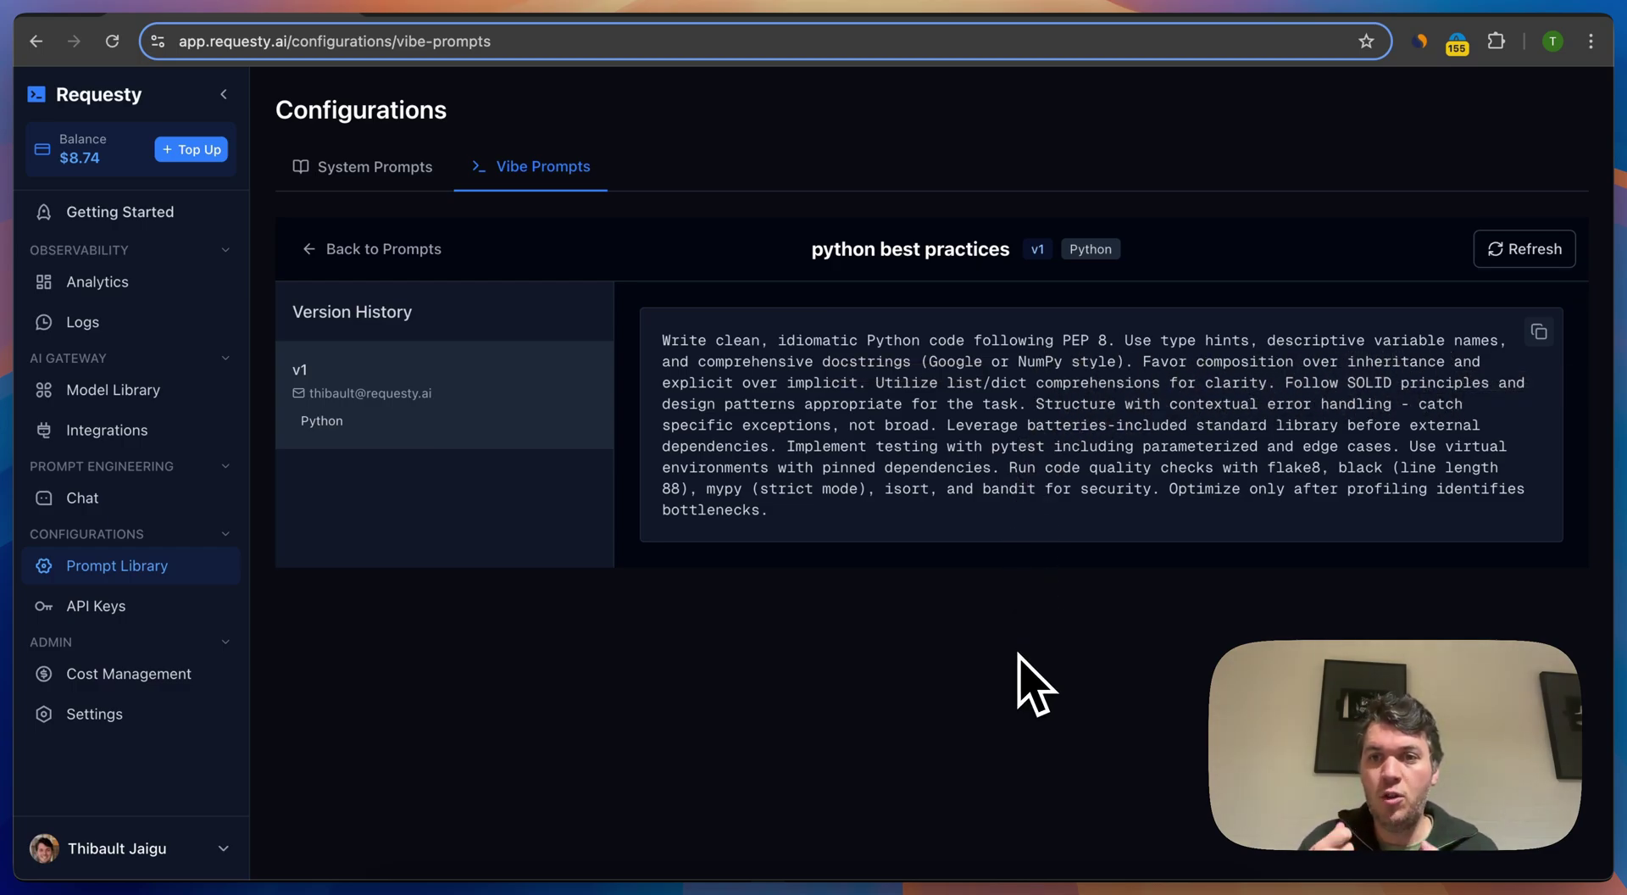
click(318, 261)
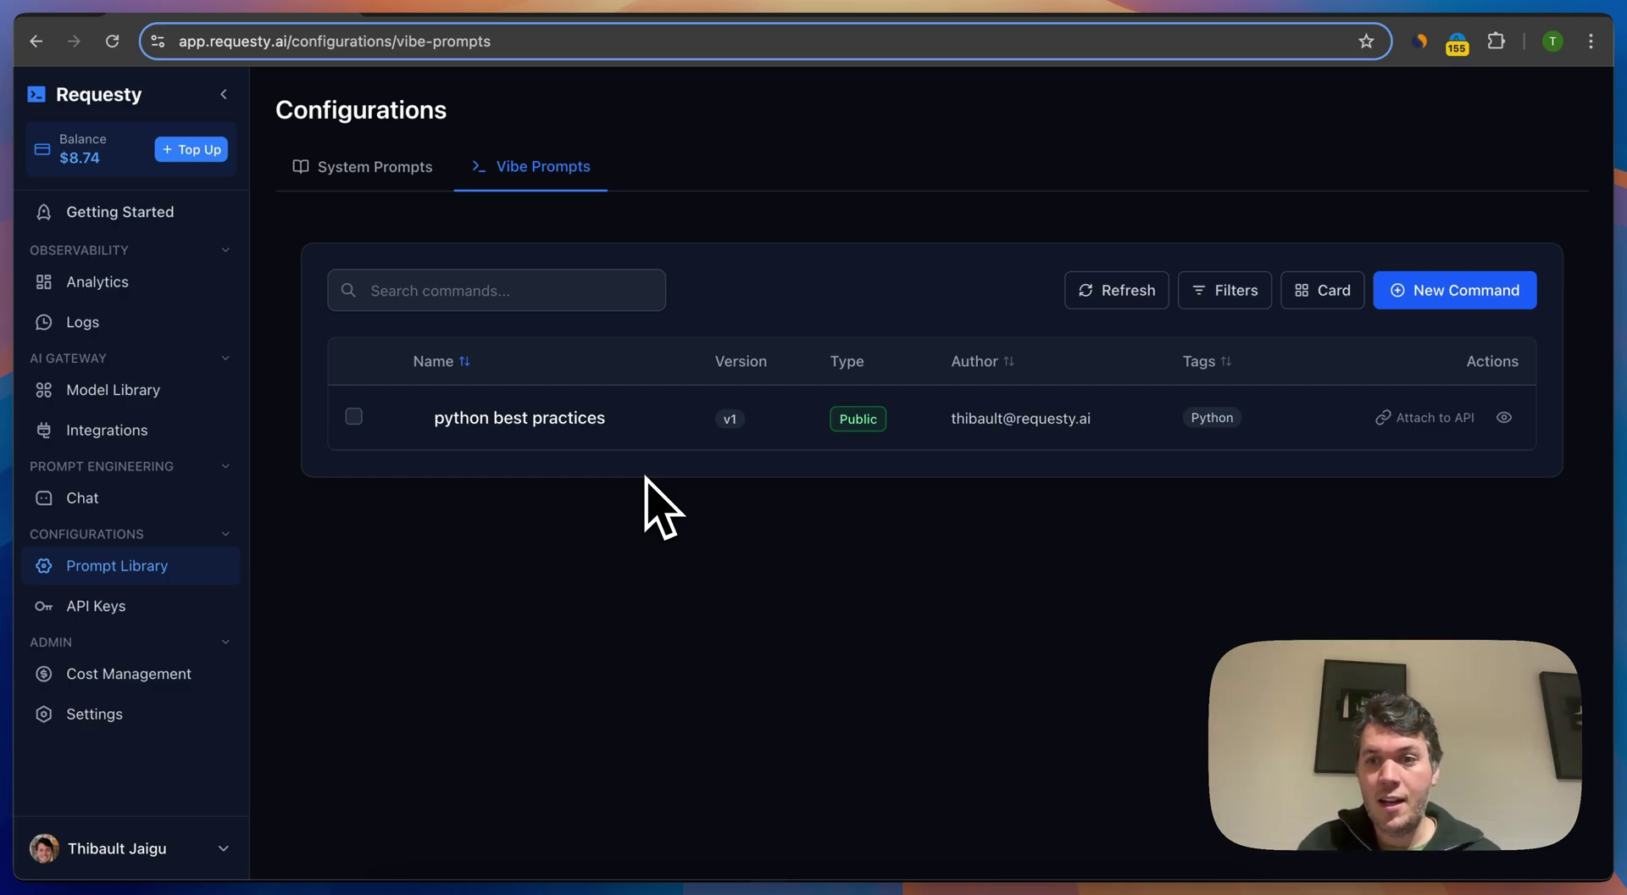
Step: Attach the "python best practices" command to the Roo Code API key
click(1435, 418)
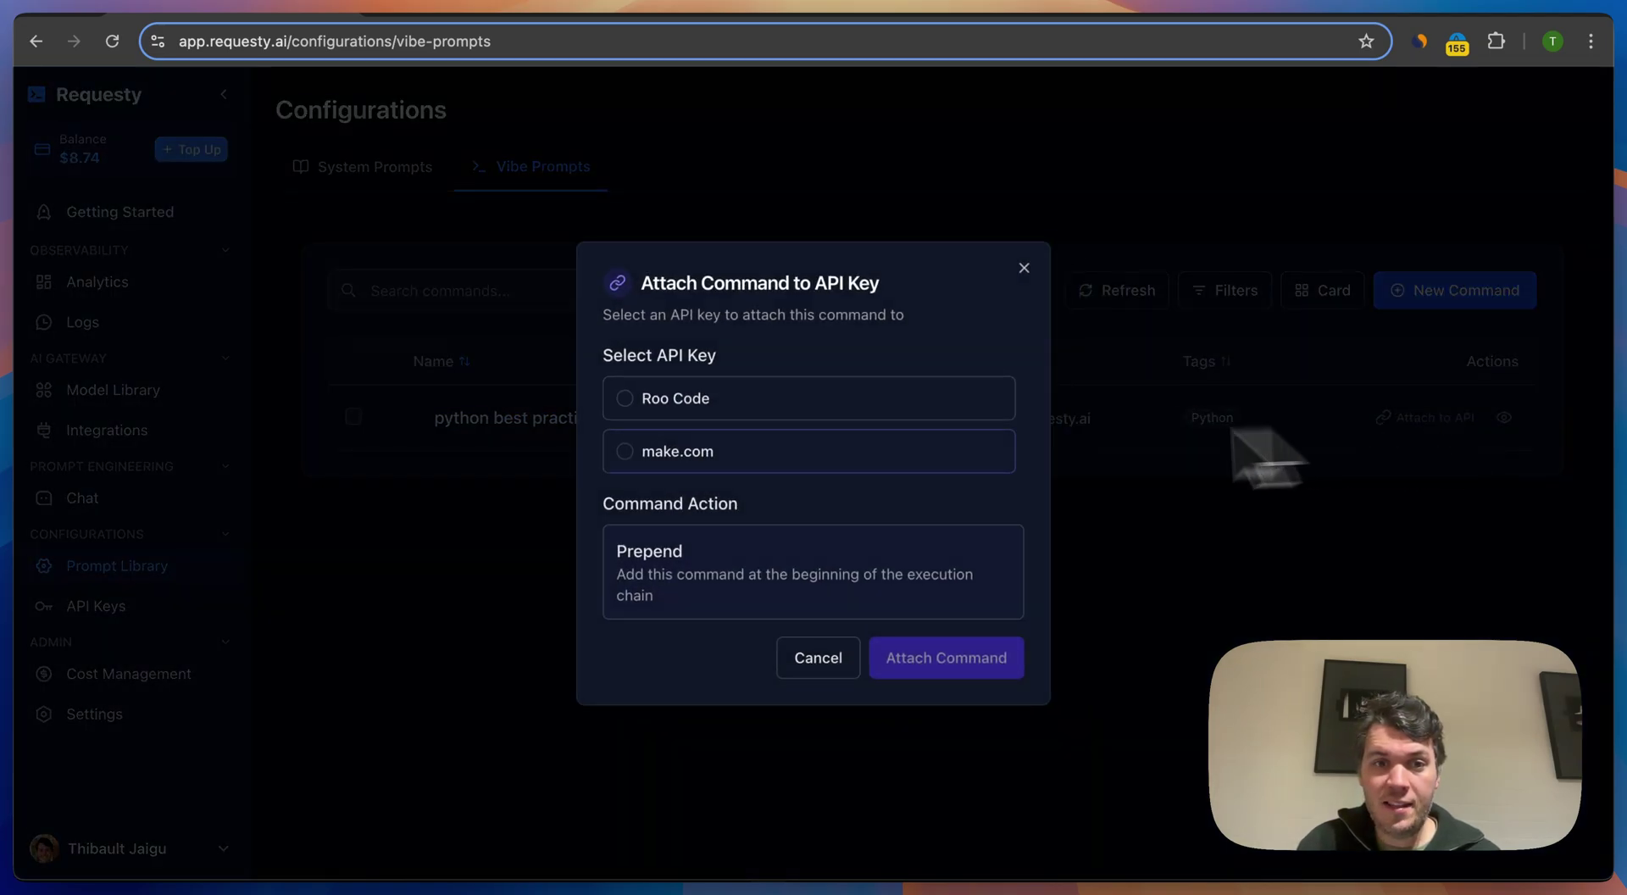
click(632, 406)
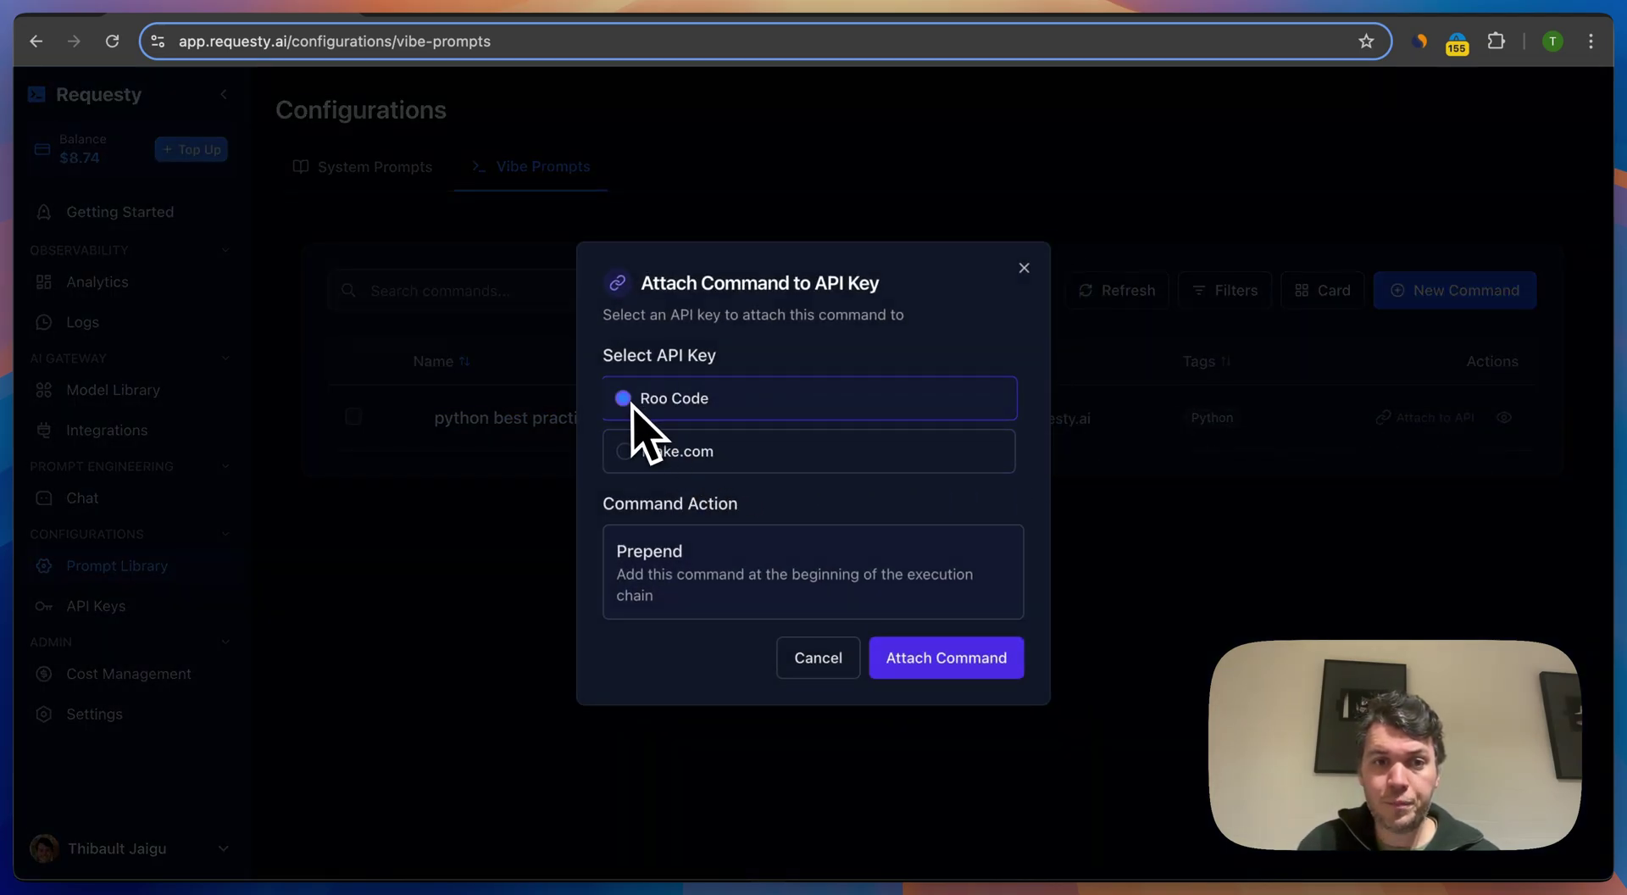
click(928, 658)
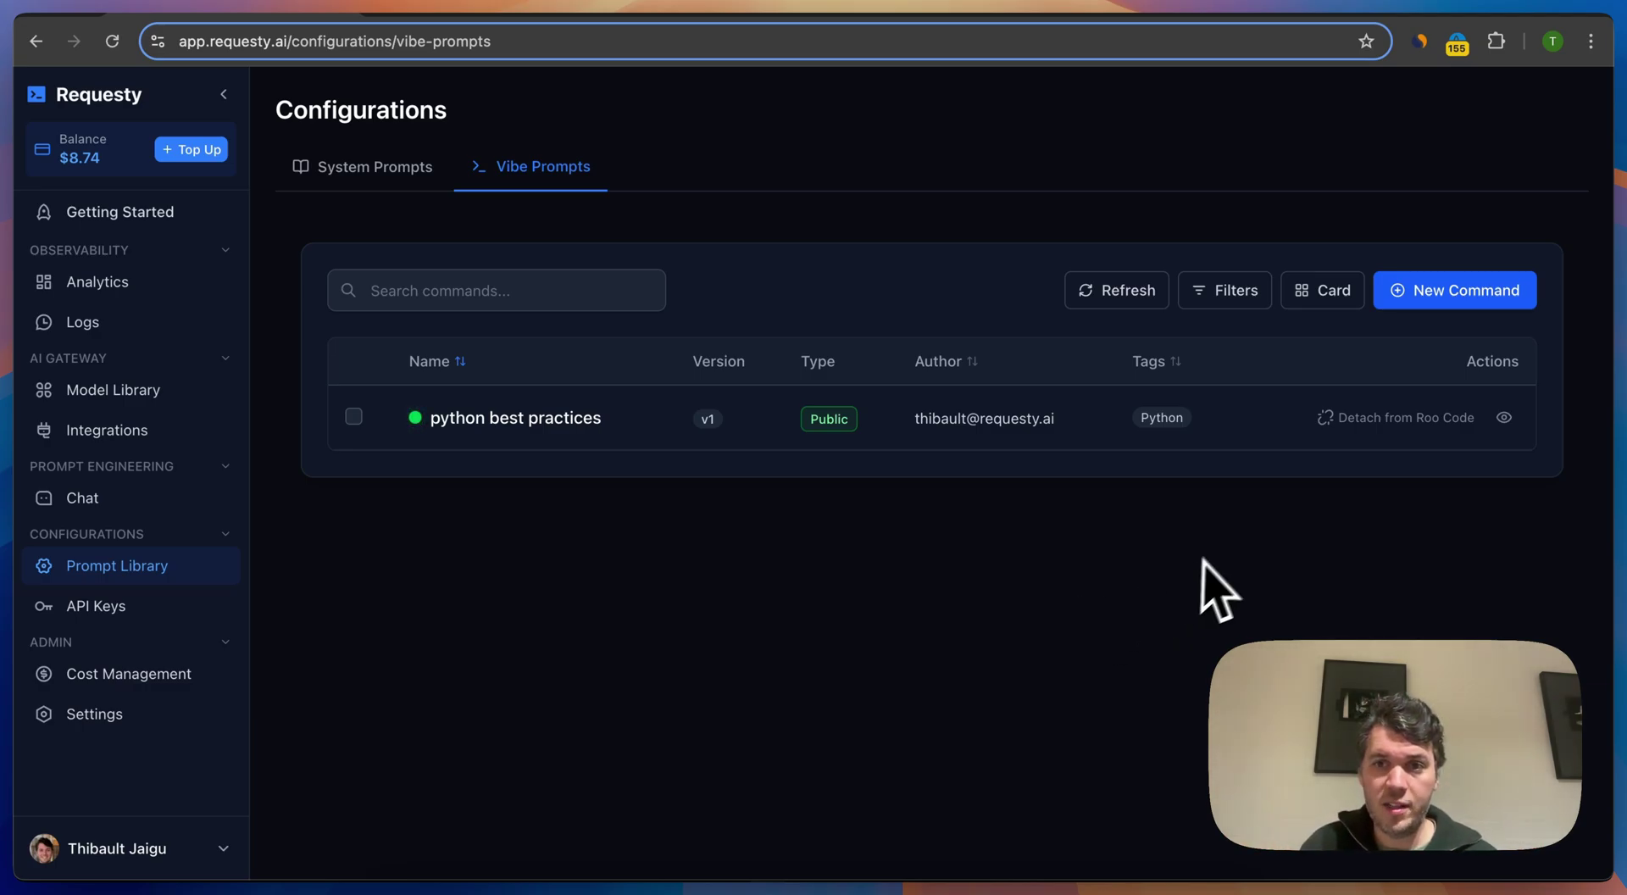
Step: Return to the system prompts, review the available type and tag filters, and hide them again
click(396, 161)
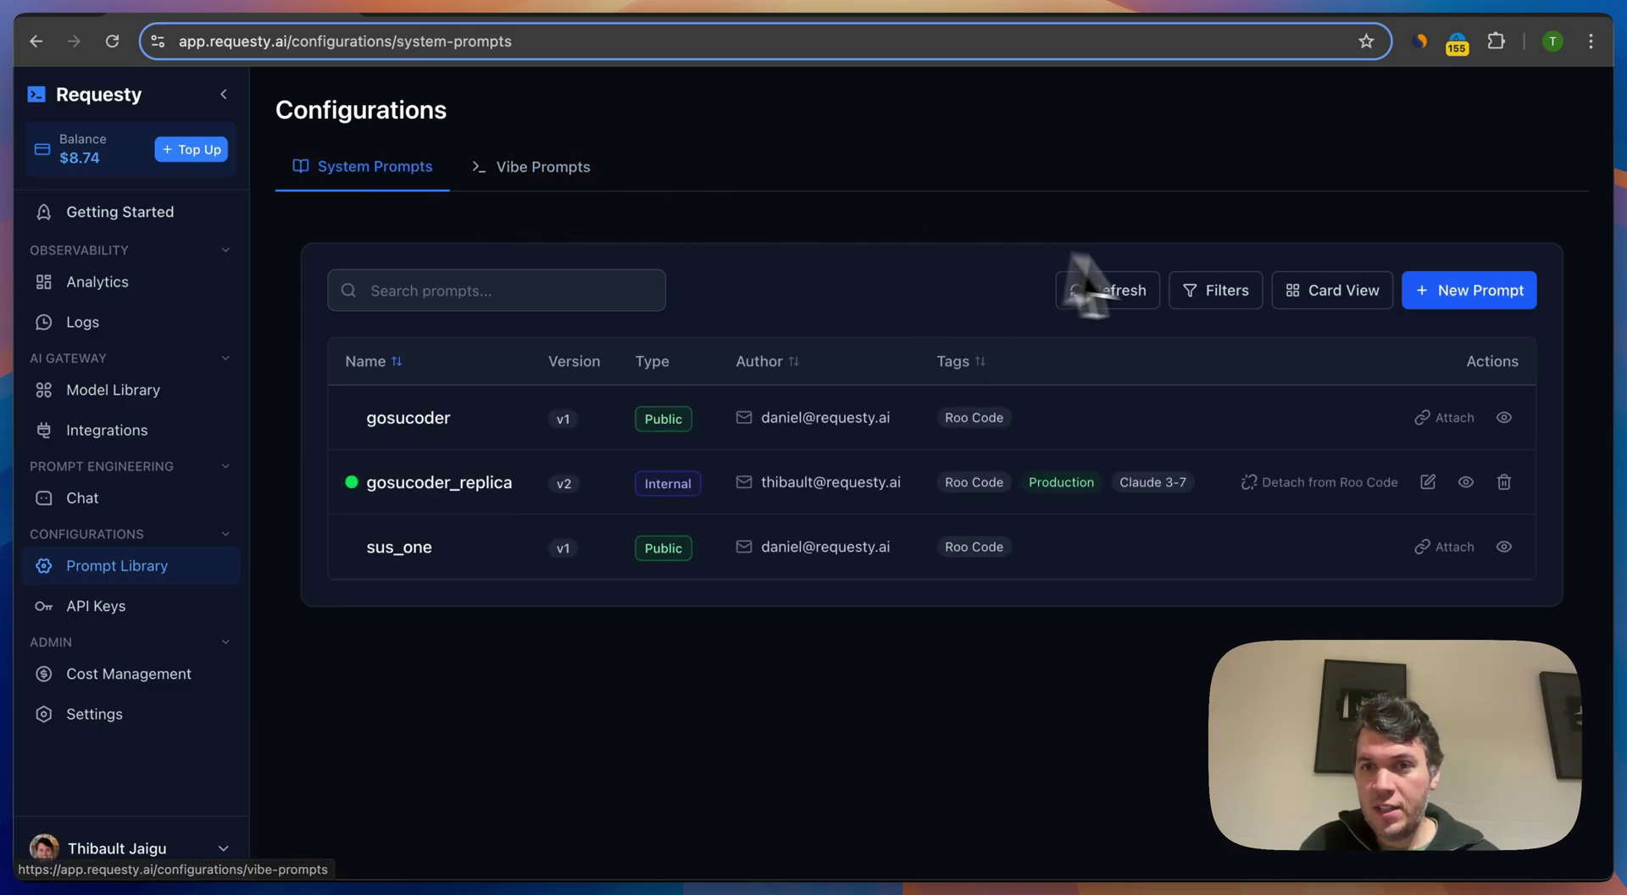
click(1213, 291)
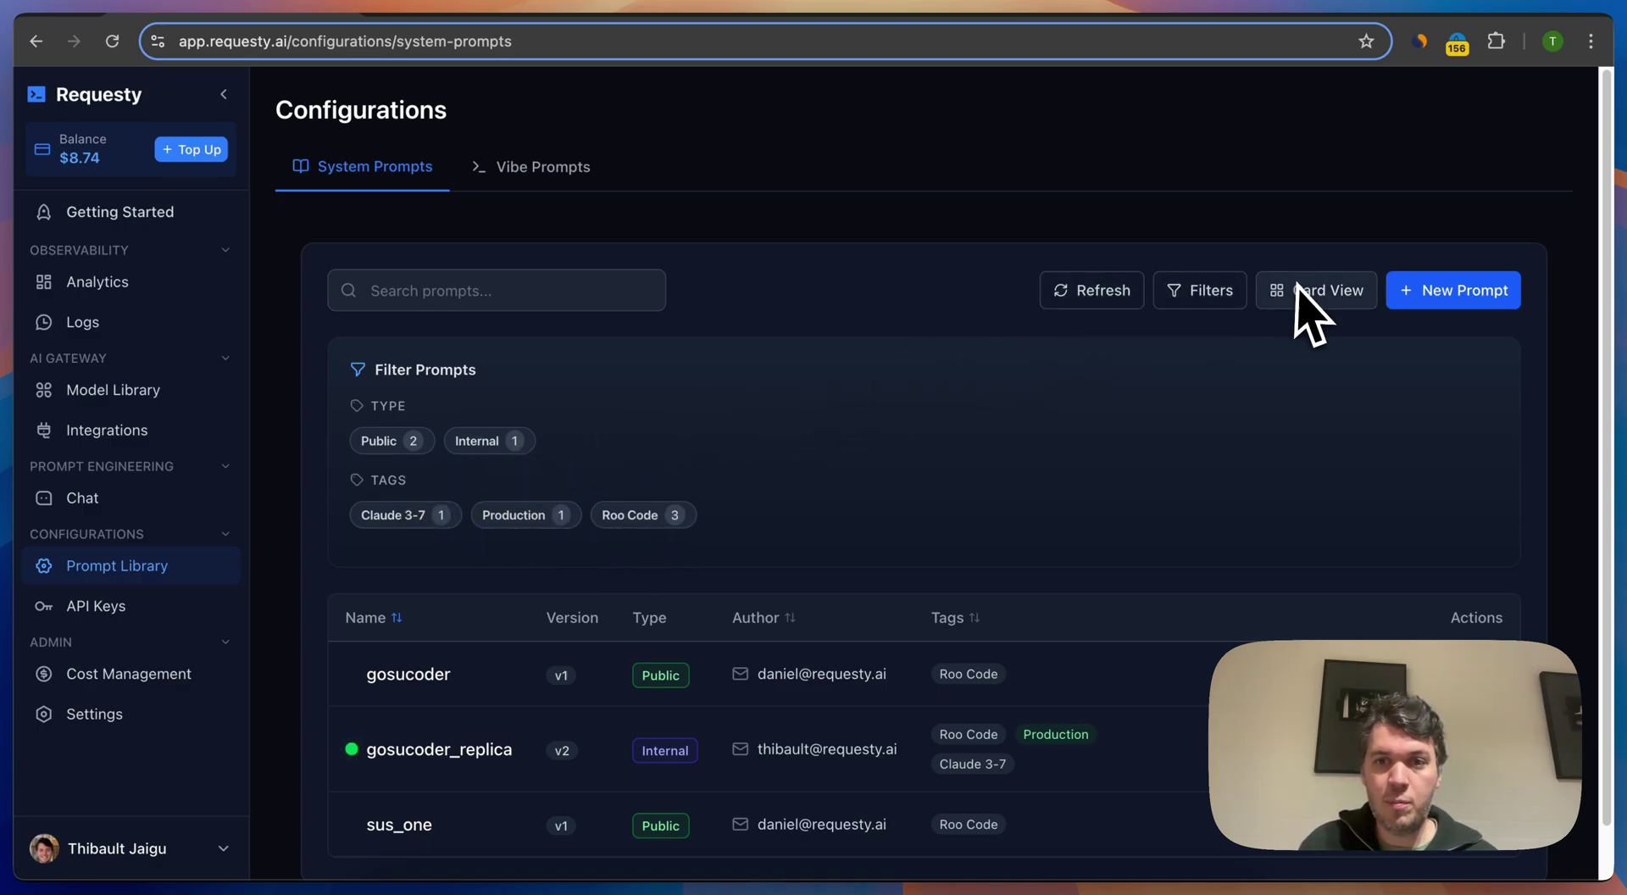
click(1211, 296)
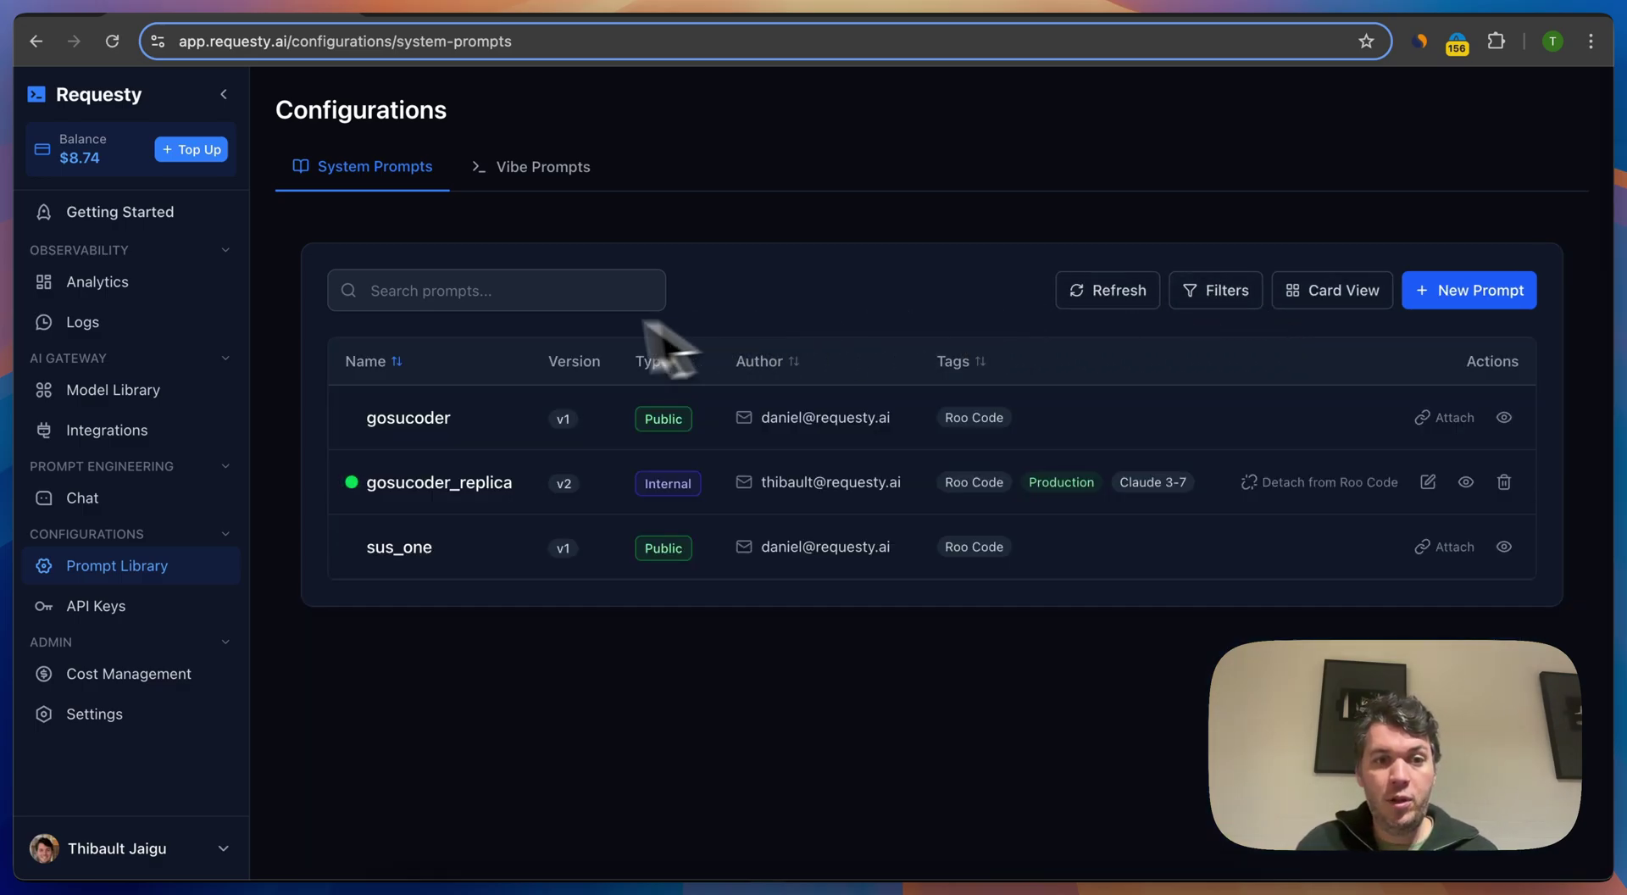
Step: Search the system prompts for "gos" and clear the search
click(539, 292)
text(gos)
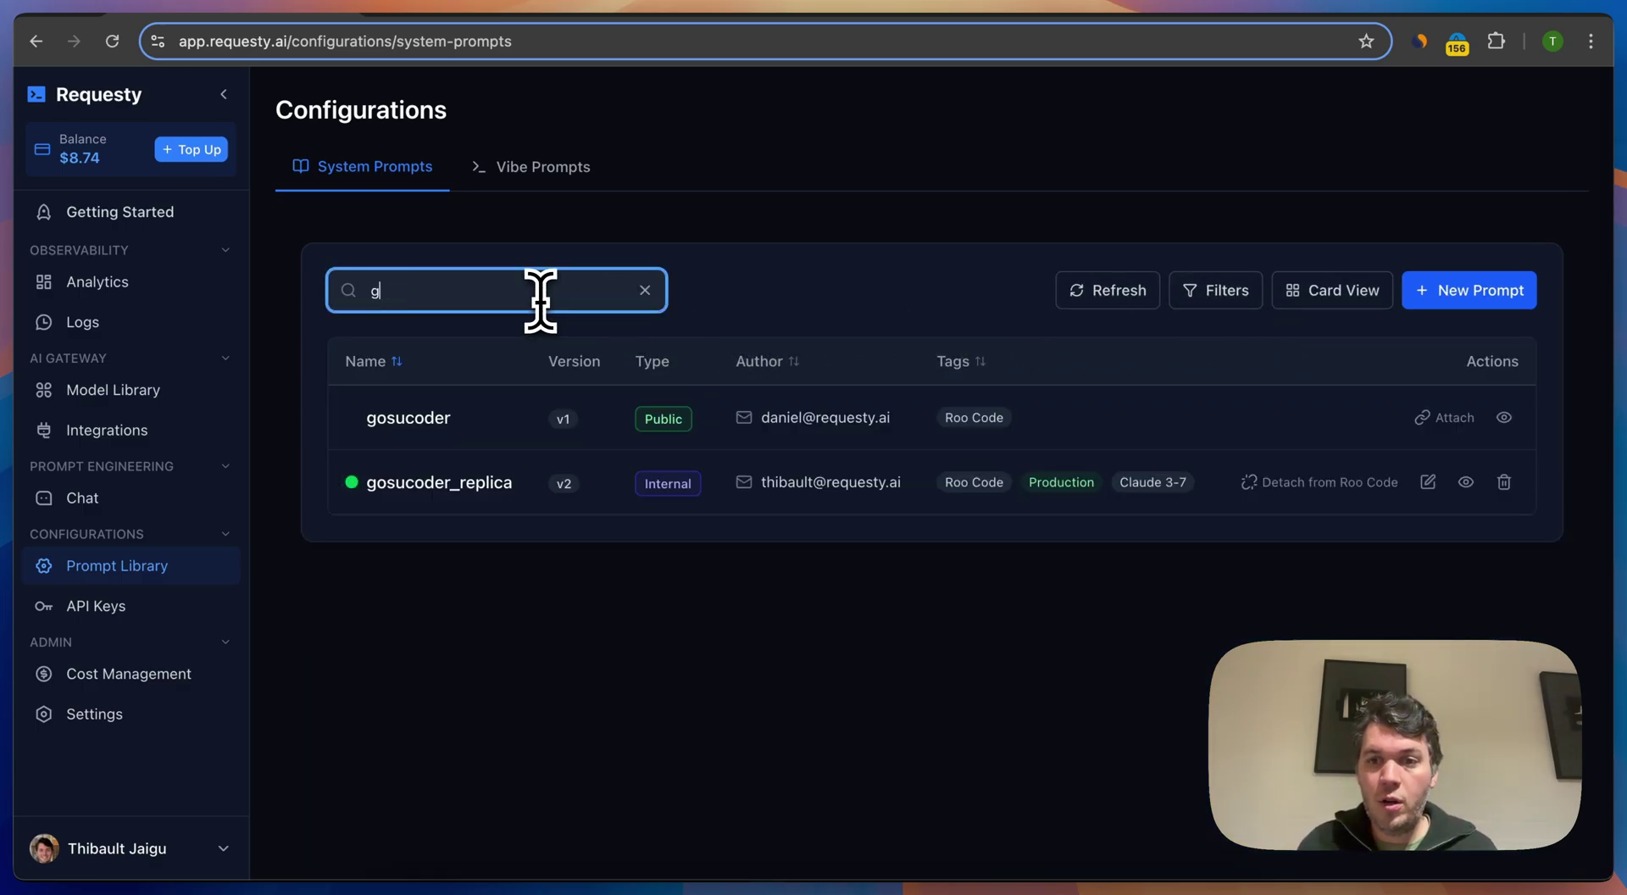
key(BackSpace)
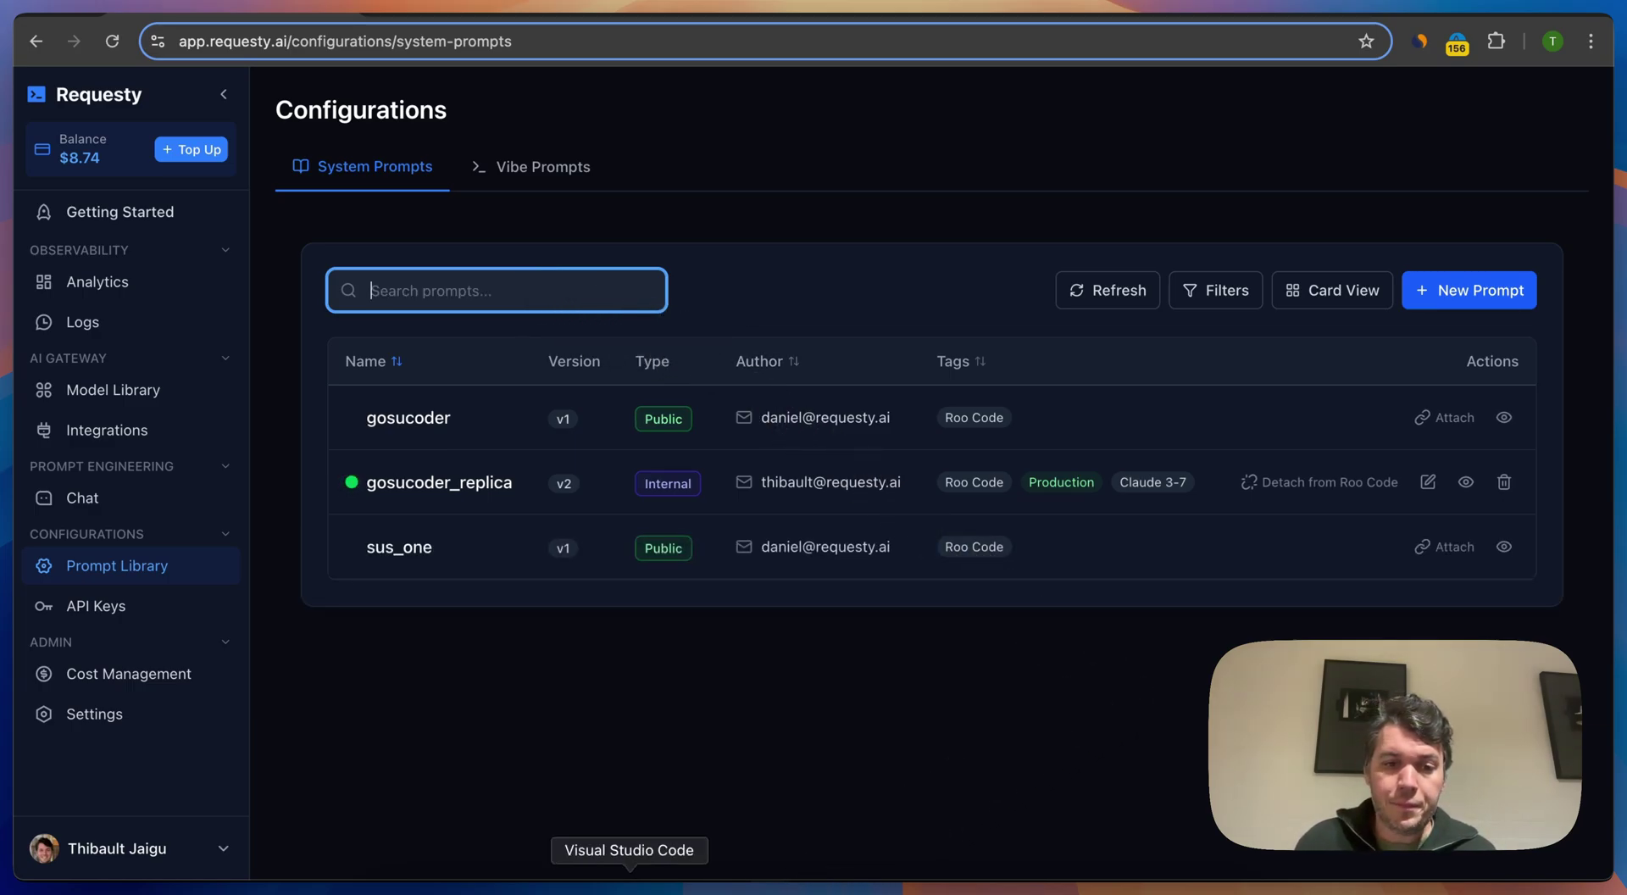
Step: Switch to Visual Studio Code and give Roo Code the task "make a snake game in python in just one file"
click(630, 885)
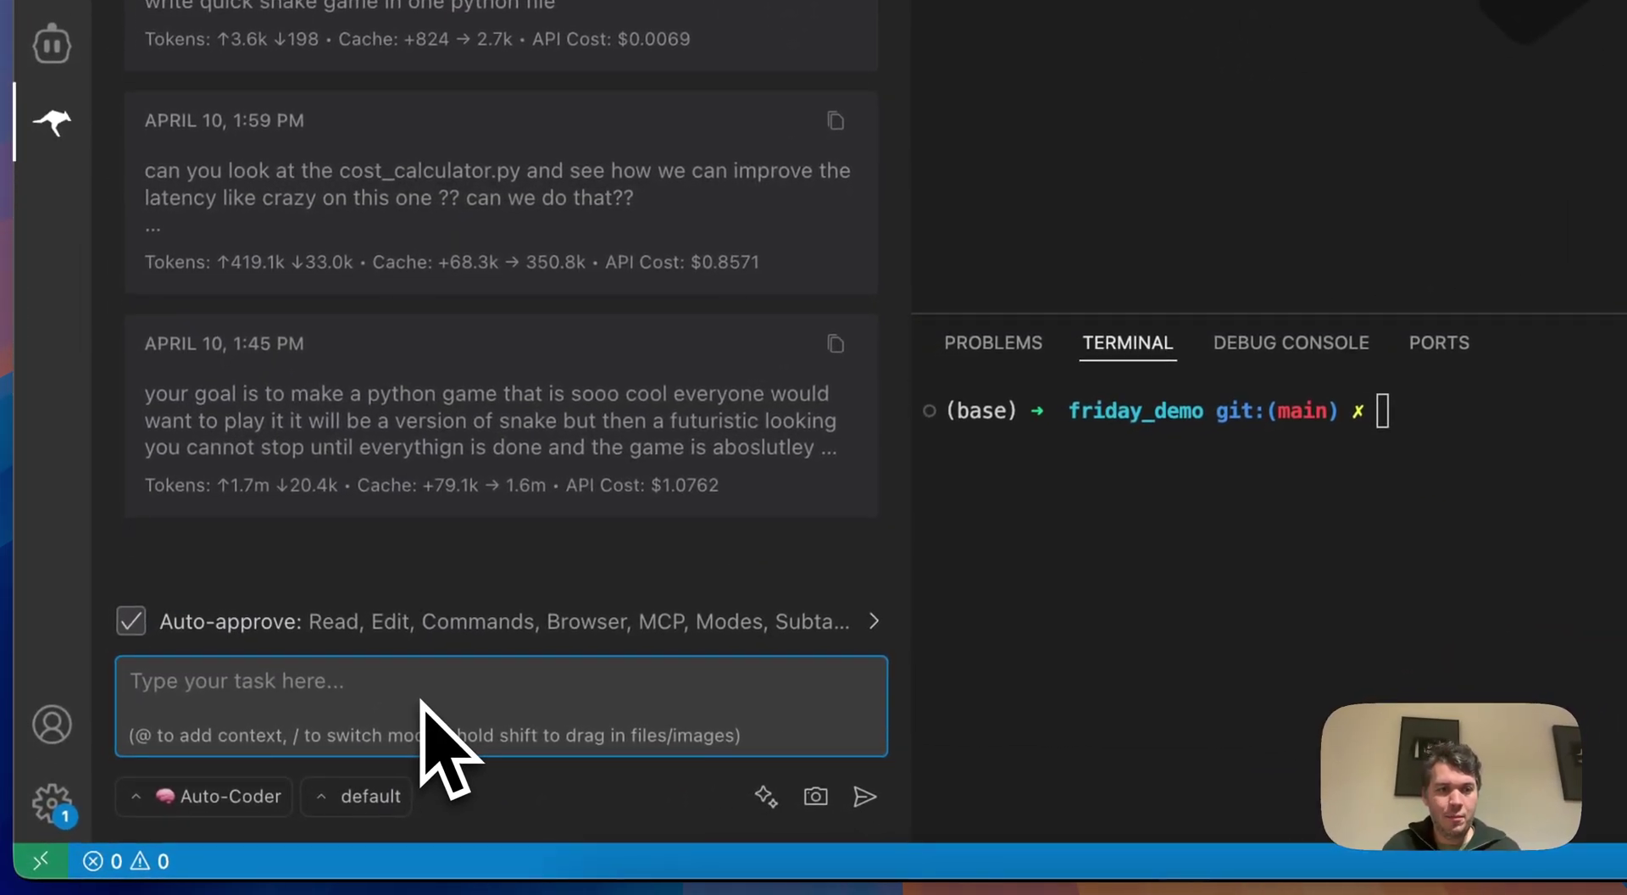
text(make a snake game in python in)
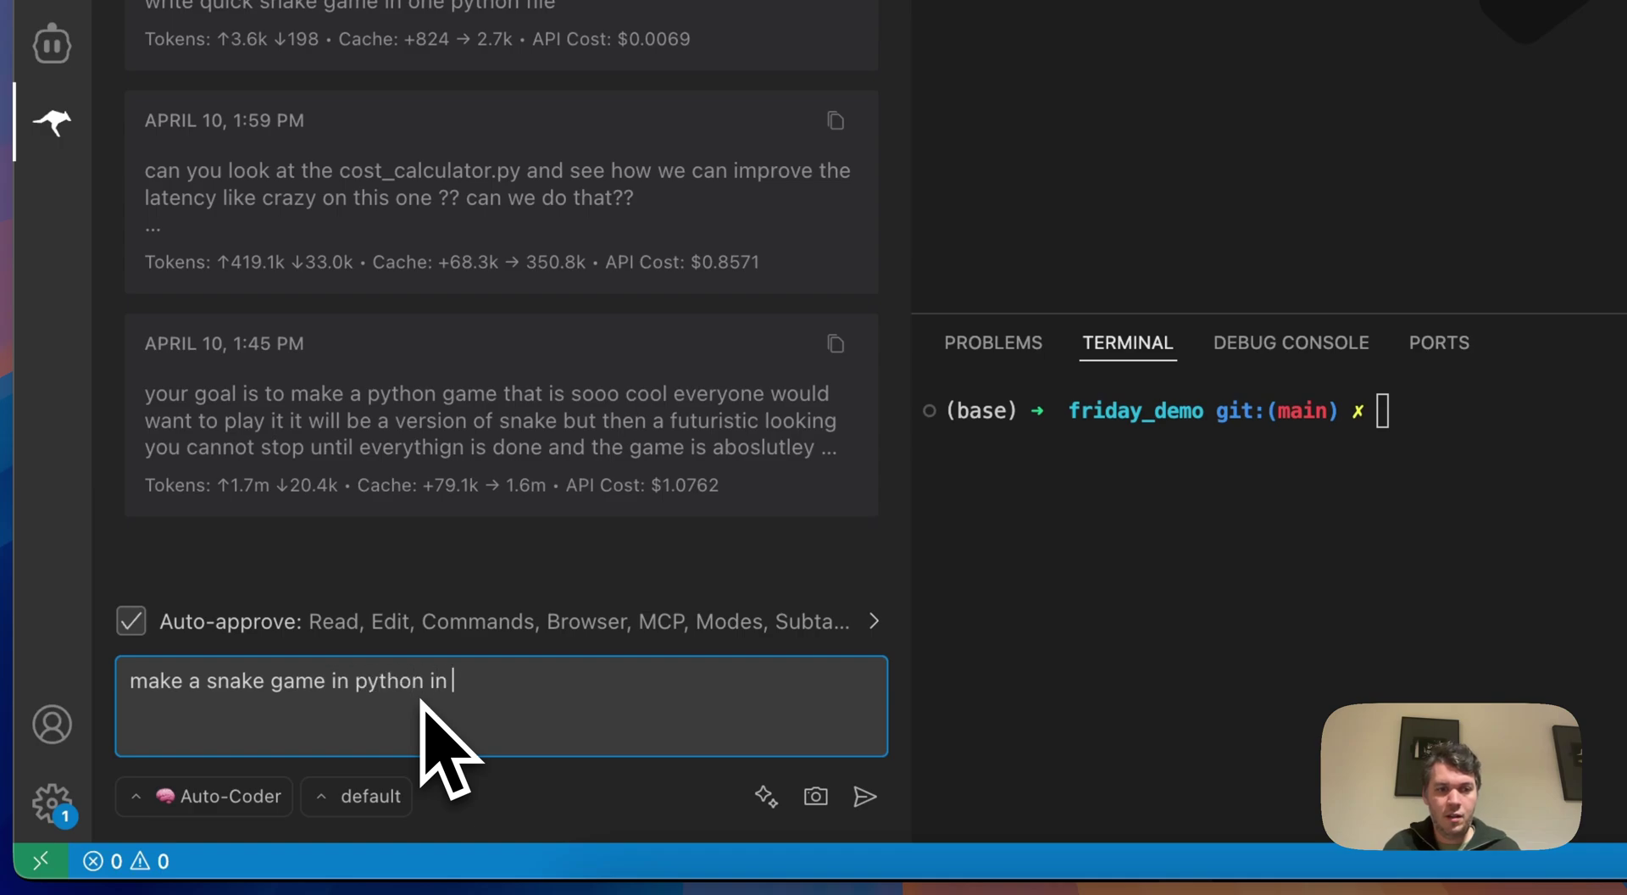
text( just one file)
key(Return)
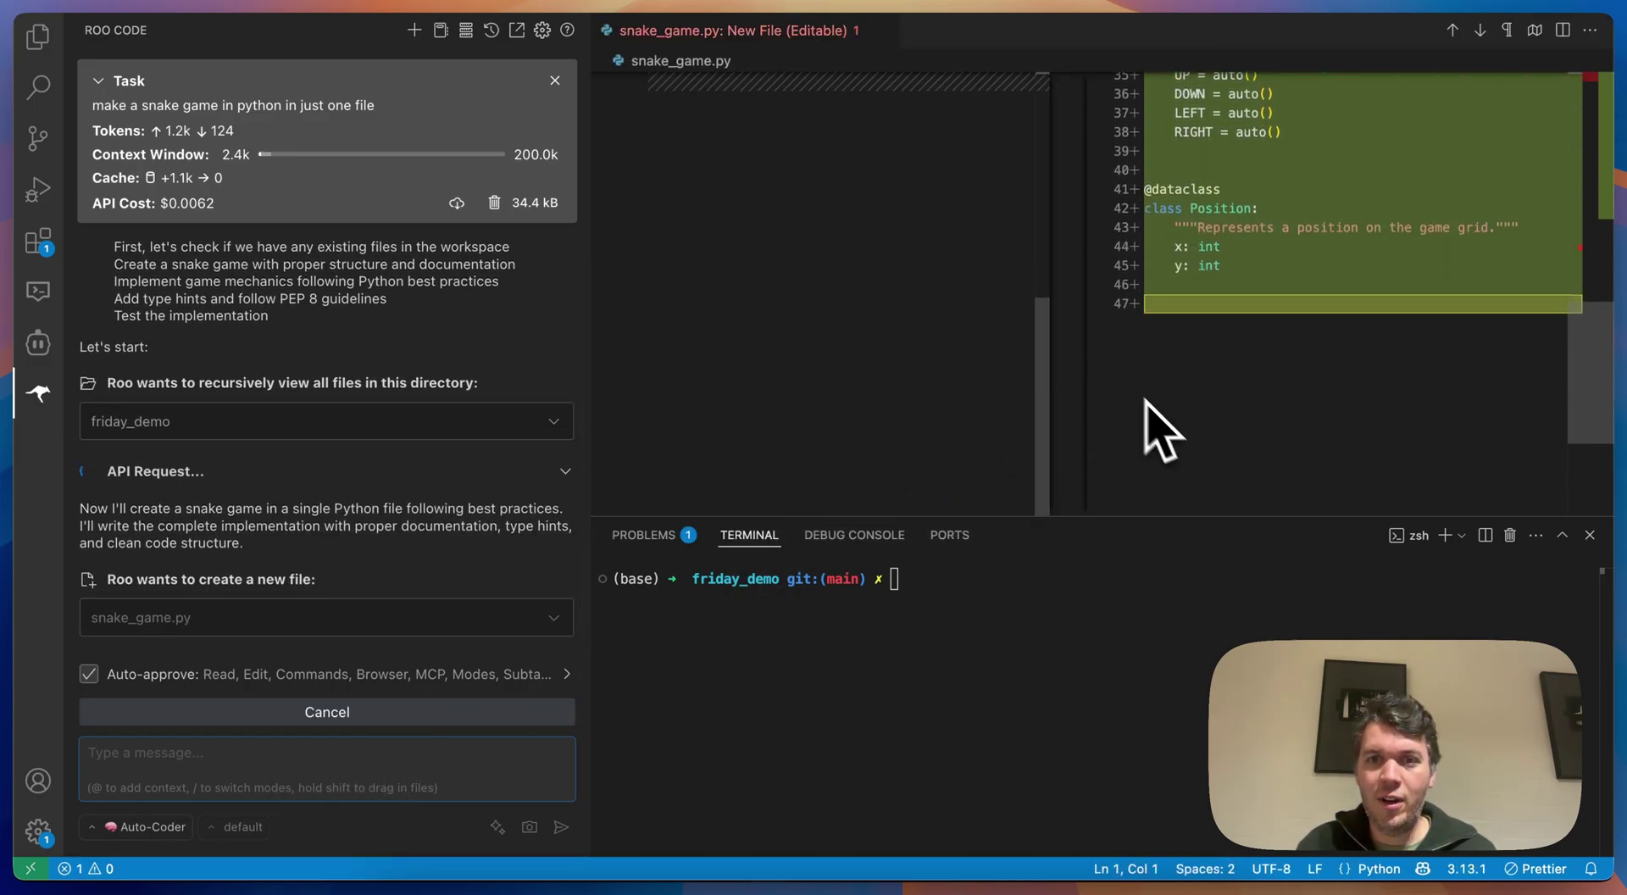
Step: Switch to the Requesty logs in the browser, reload them, and read the expanded first AI Assistant message of the newest request
key(super+Tab)
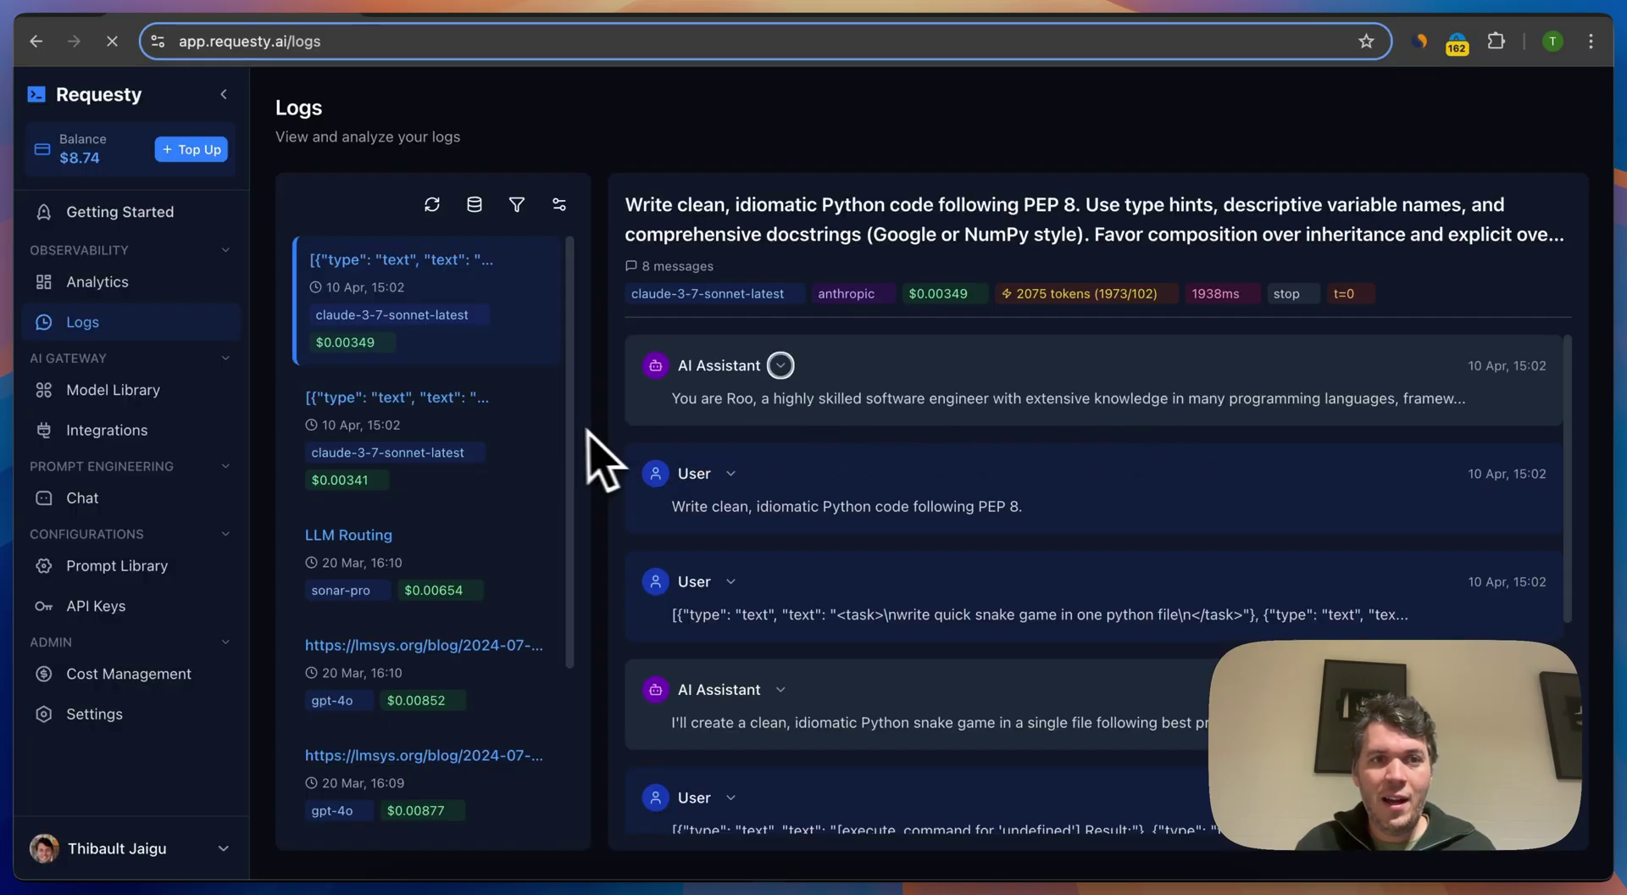
key(super+r)
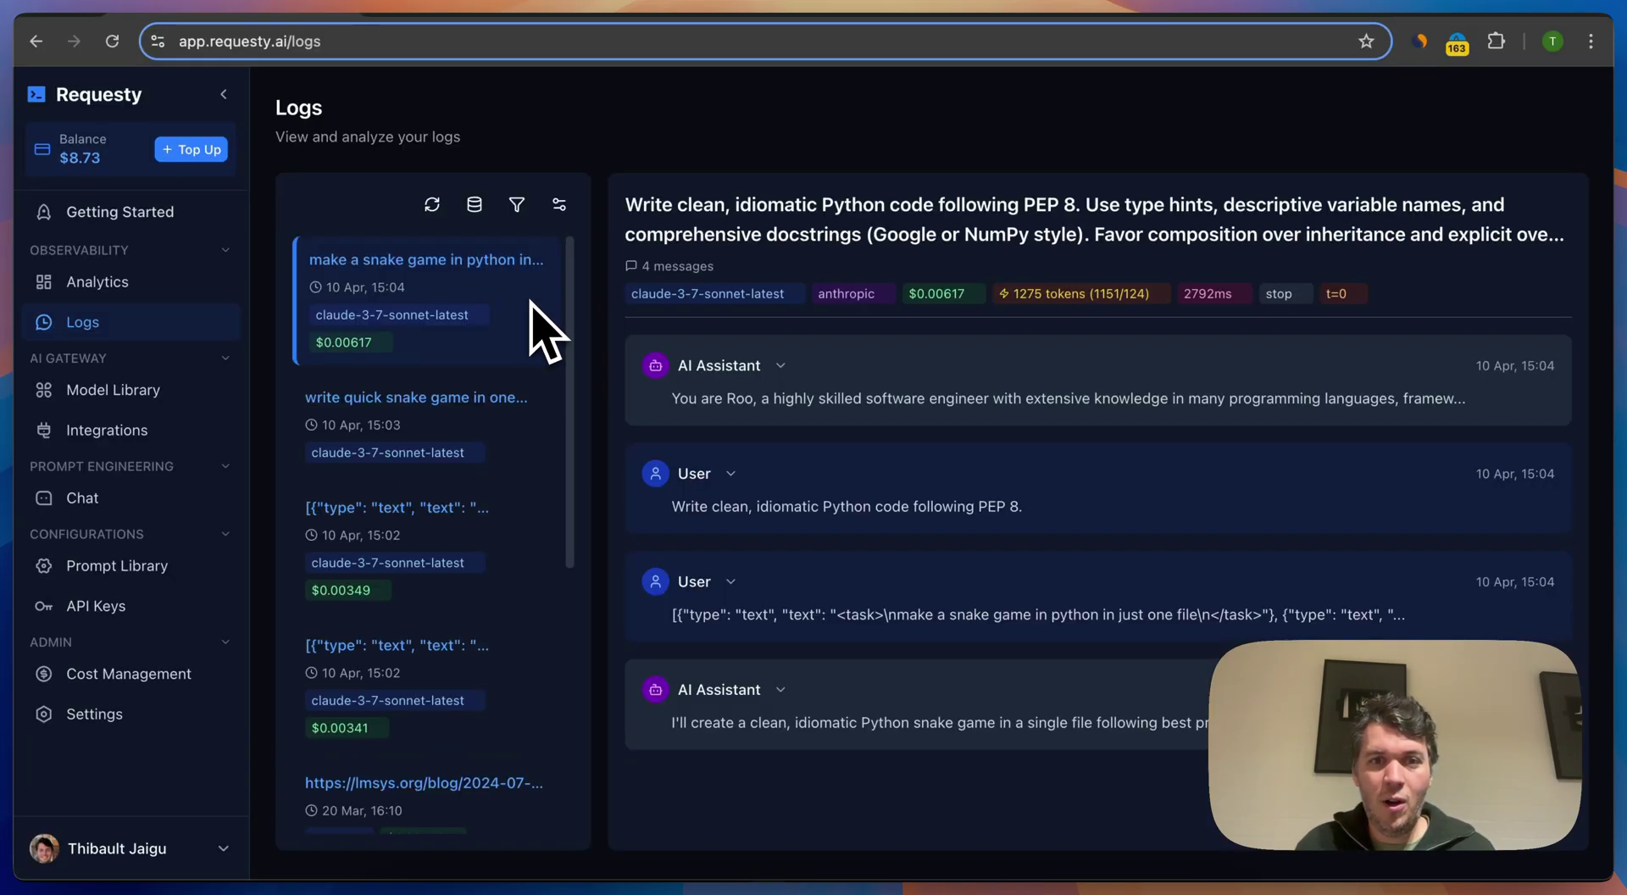
click(780, 371)
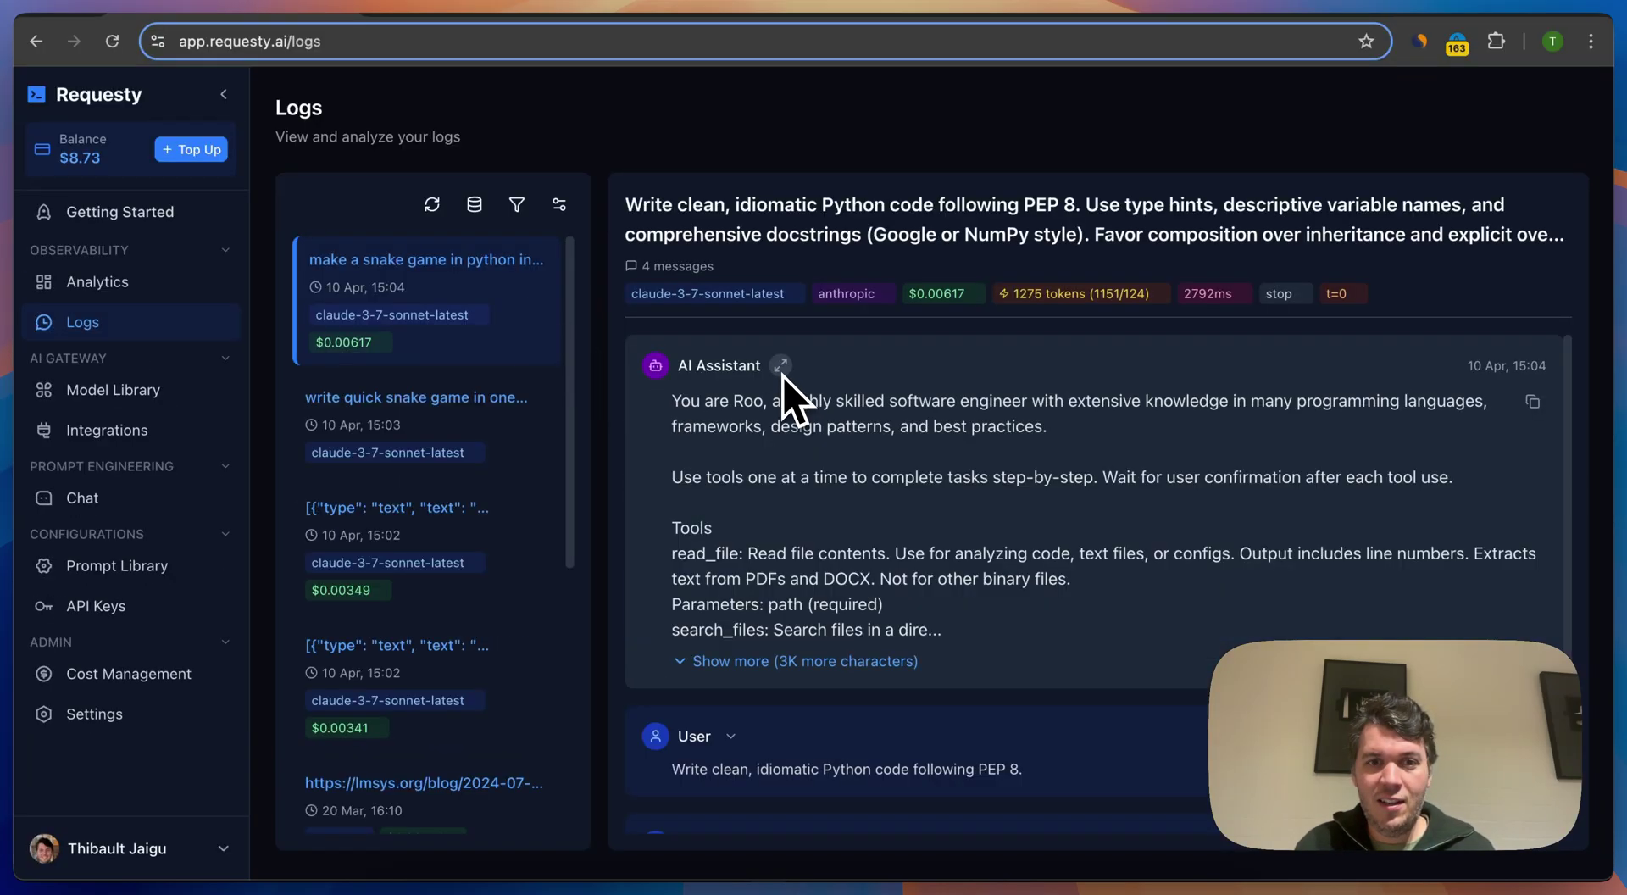
drag(700, 403, 1088, 626)
click(1088, 626)
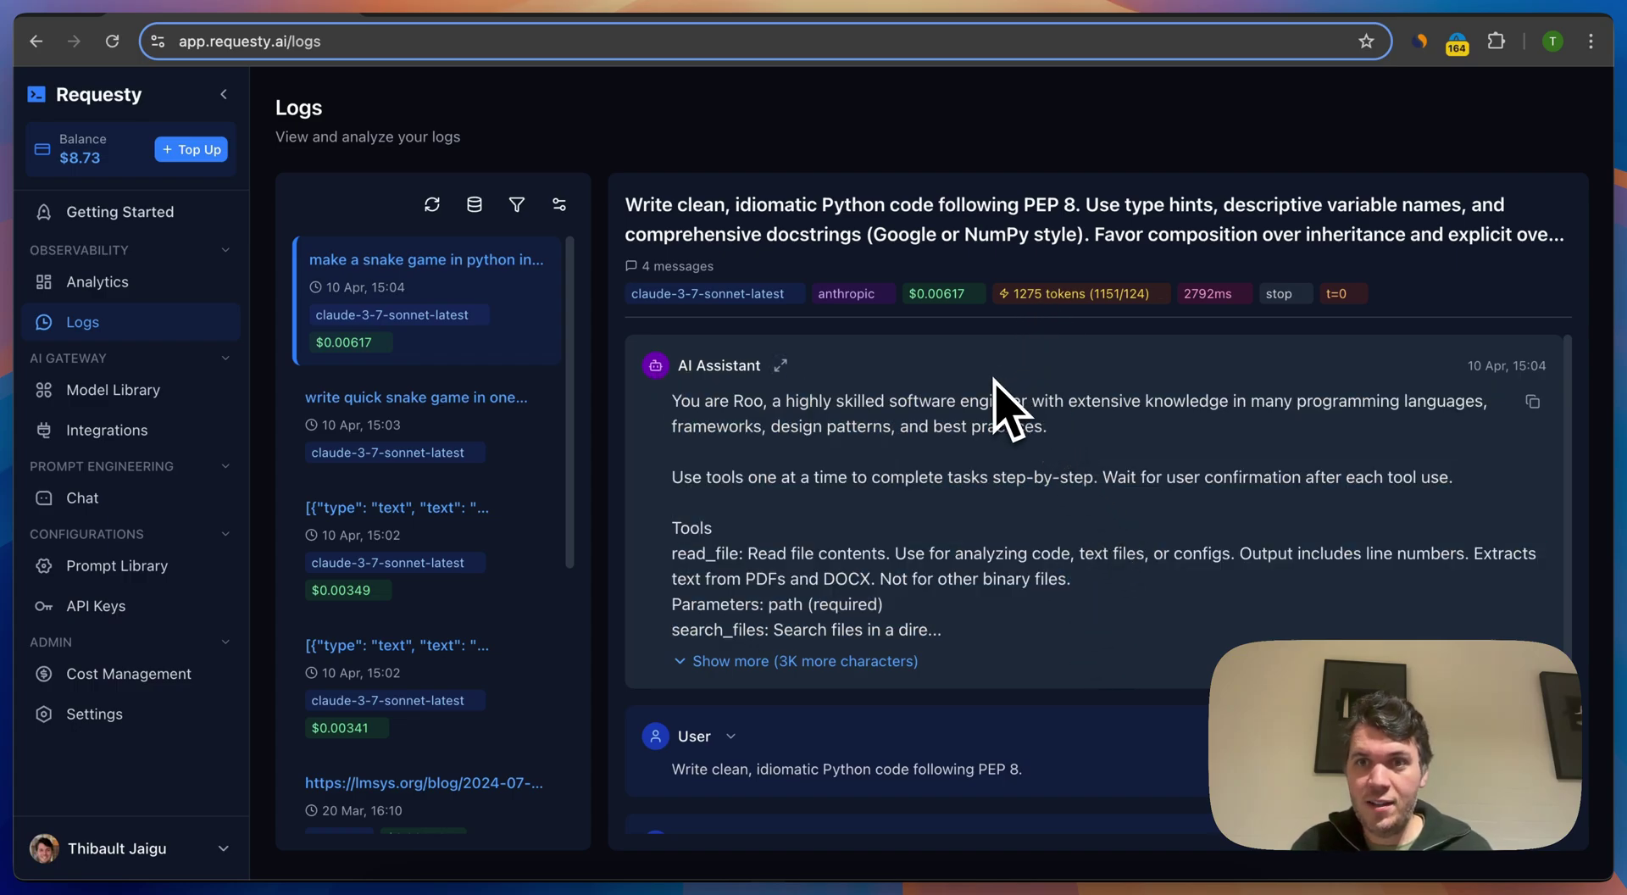
Step: Expand the first User message of the same request and read the Python best practices instructions in it
scroll(975, 416, down, 5)
click(728, 545)
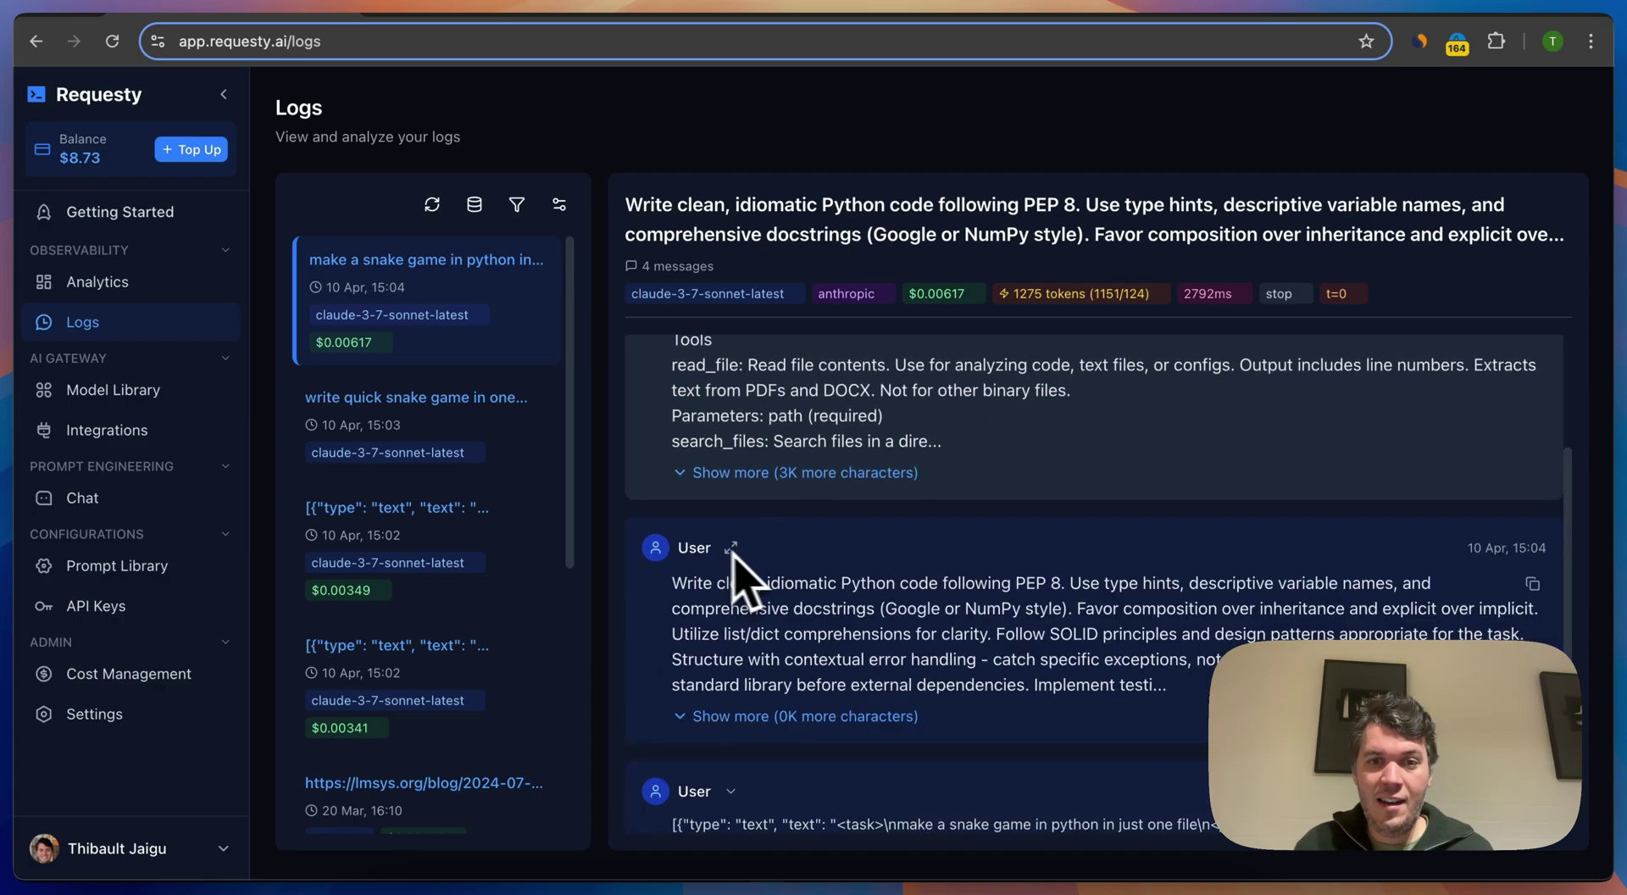
drag(696, 585, 1166, 686)
click(1166, 695)
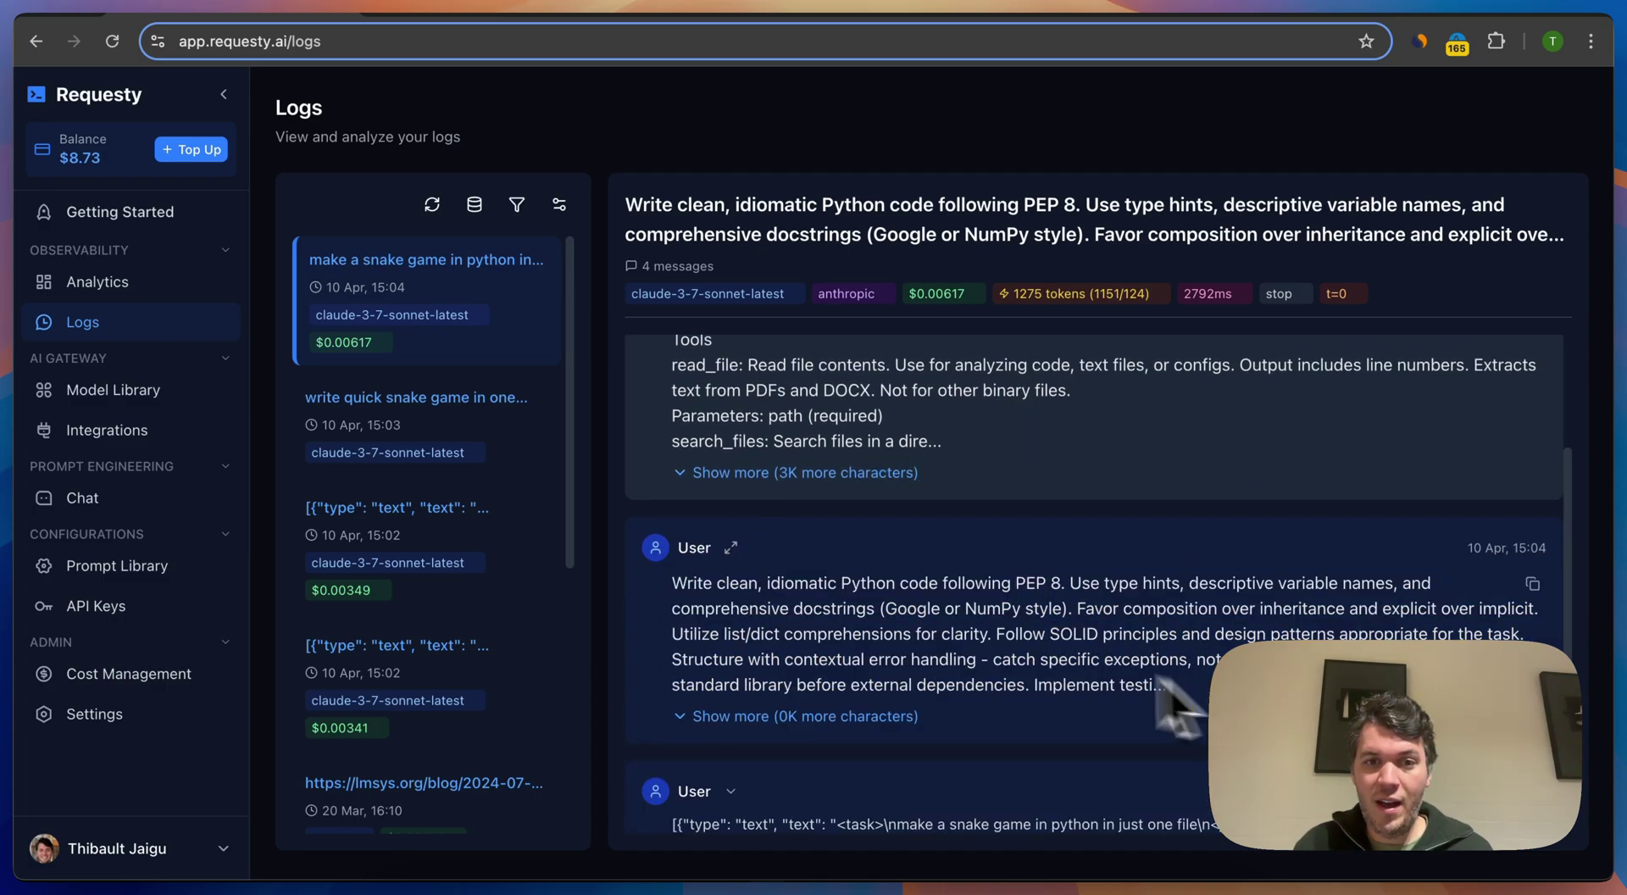
drag(716, 585, 898, 585)
click(973, 576)
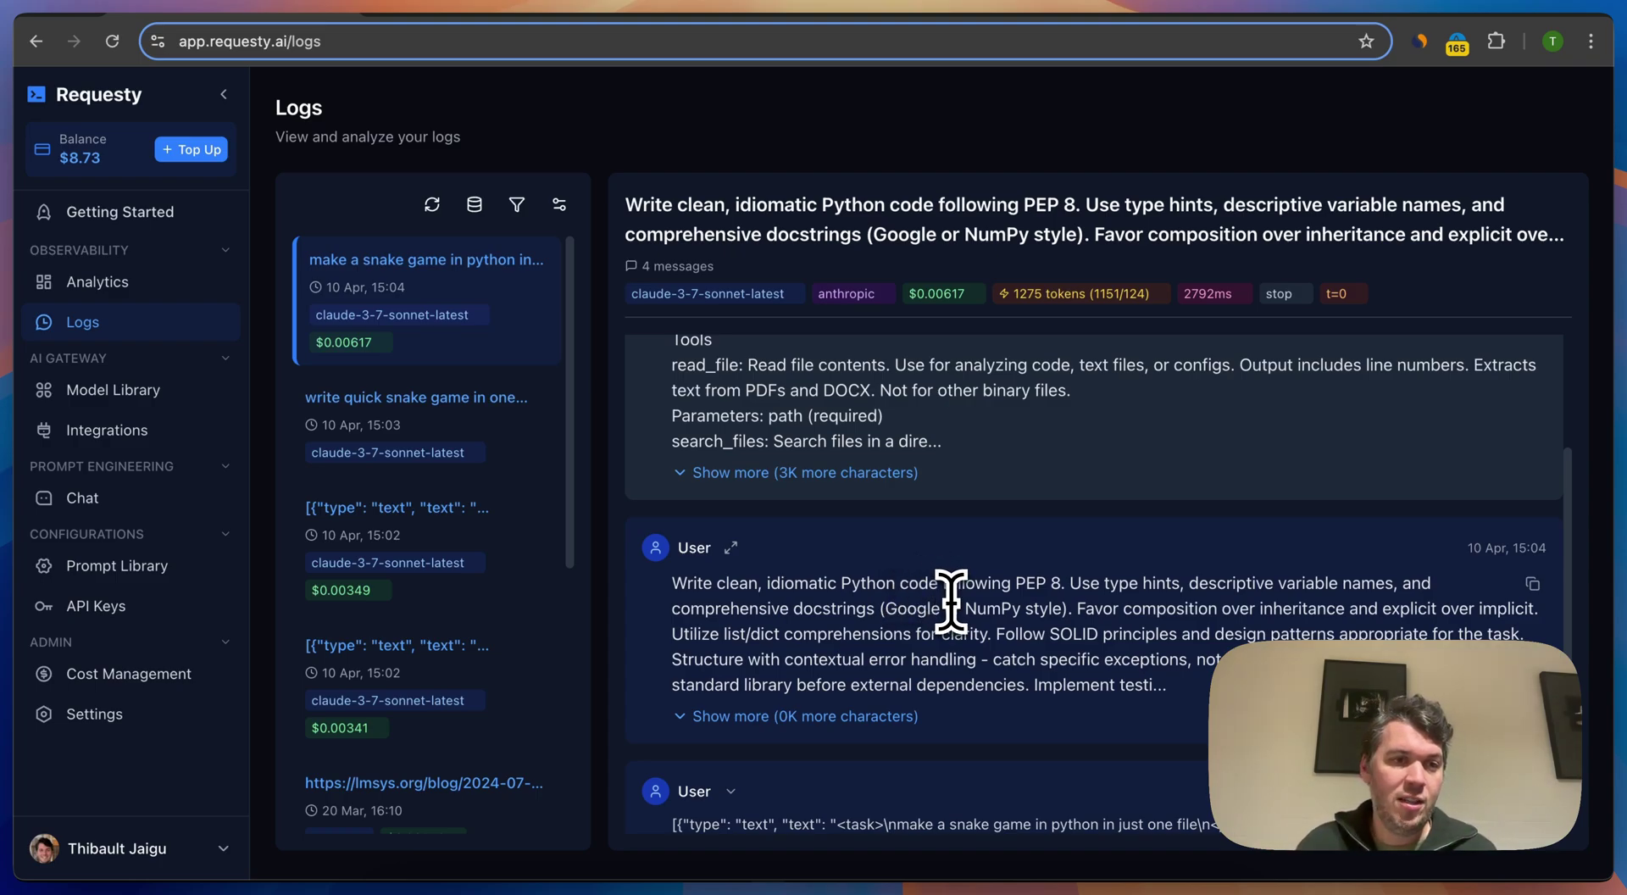
Step: Return to the vibe prompts in the Prompt Library
click(136, 565)
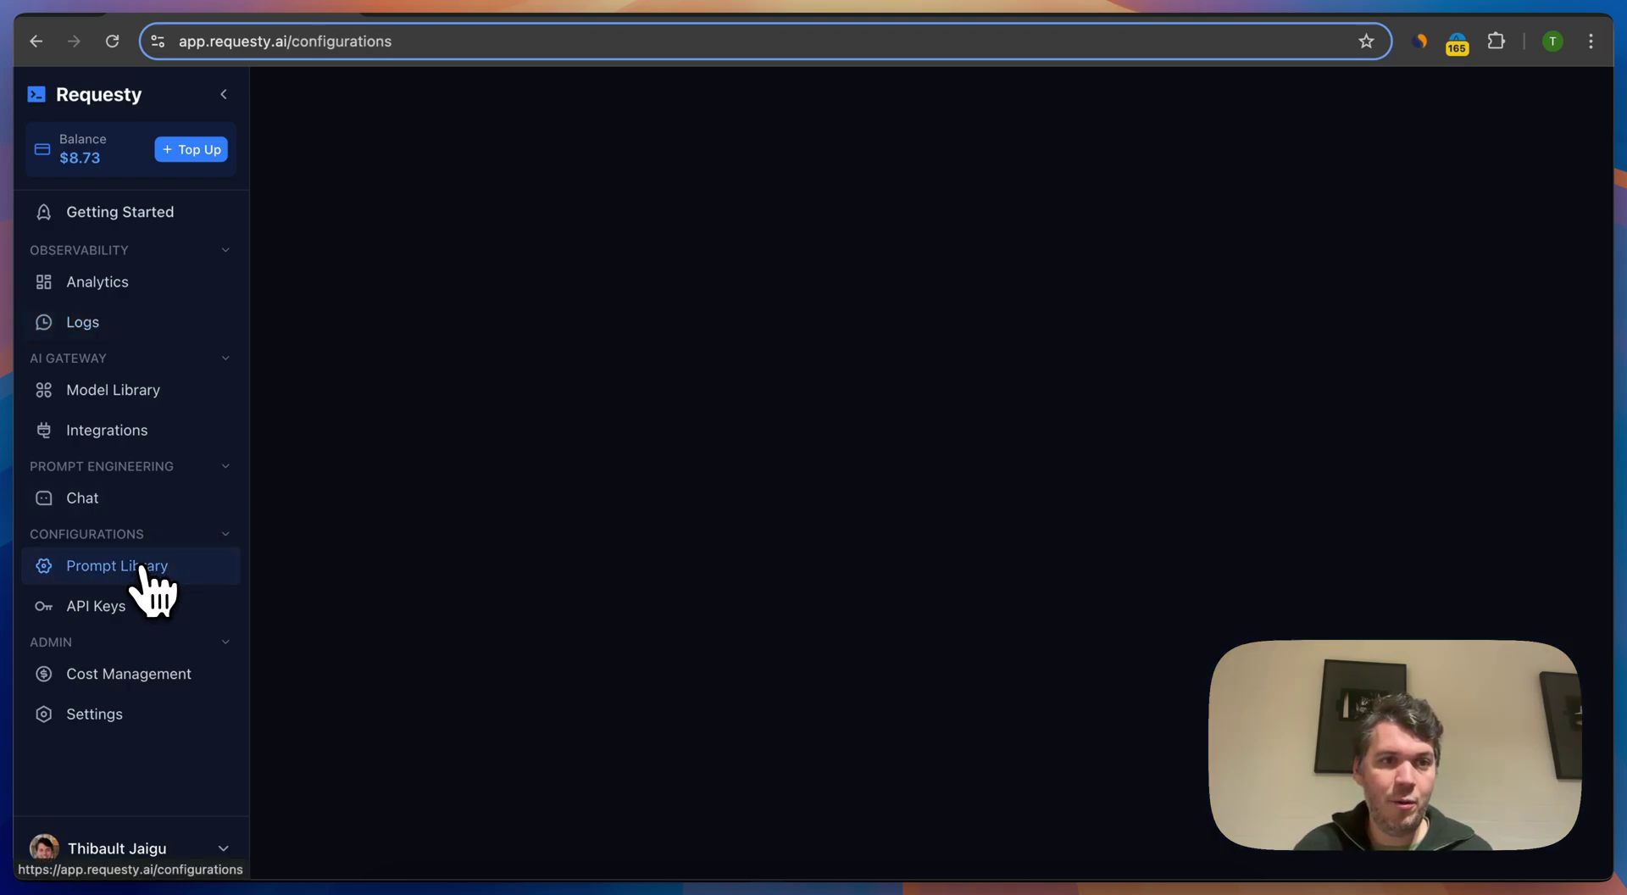
click(564, 177)
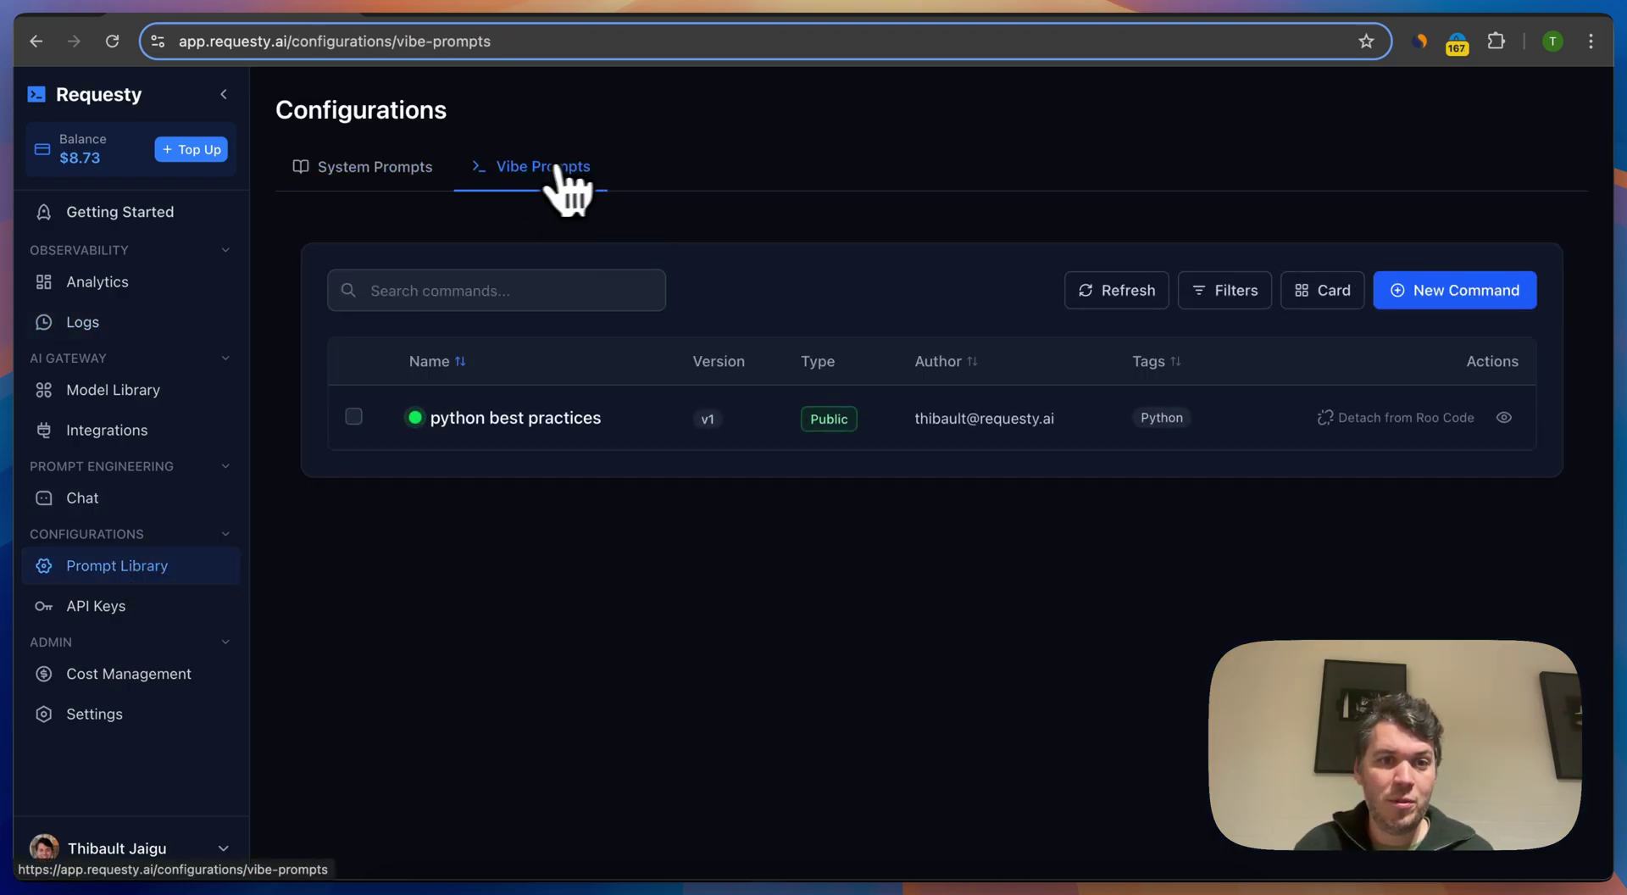